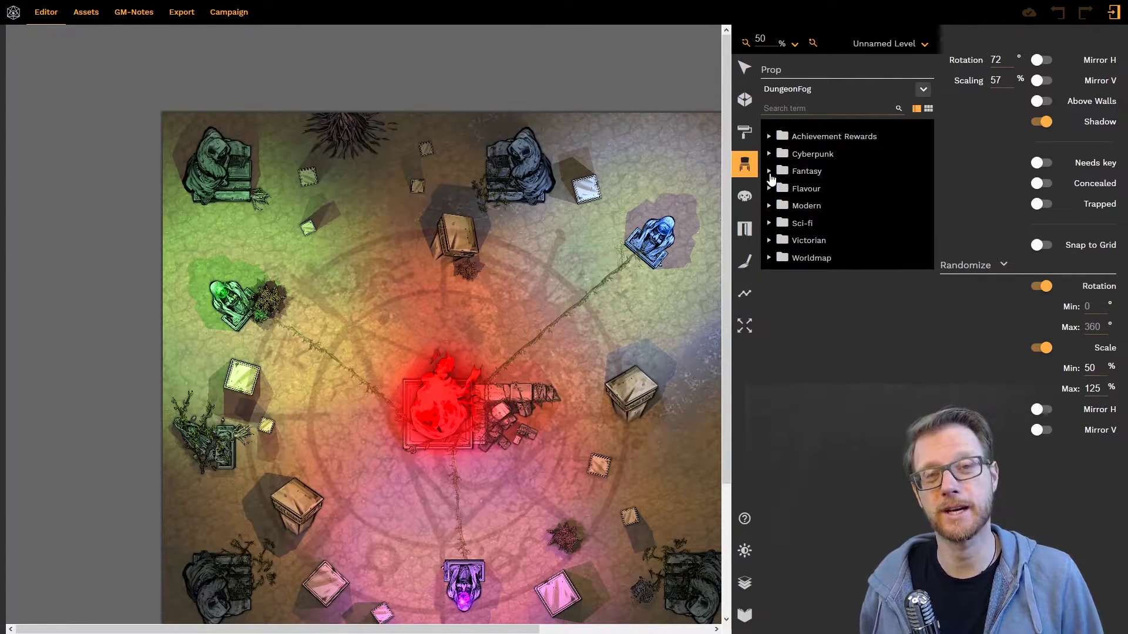
# Step: Scroll through the Fantasy prop folder and re-expand it to show its Containers, including open urn
pyautogui.click(769, 174)
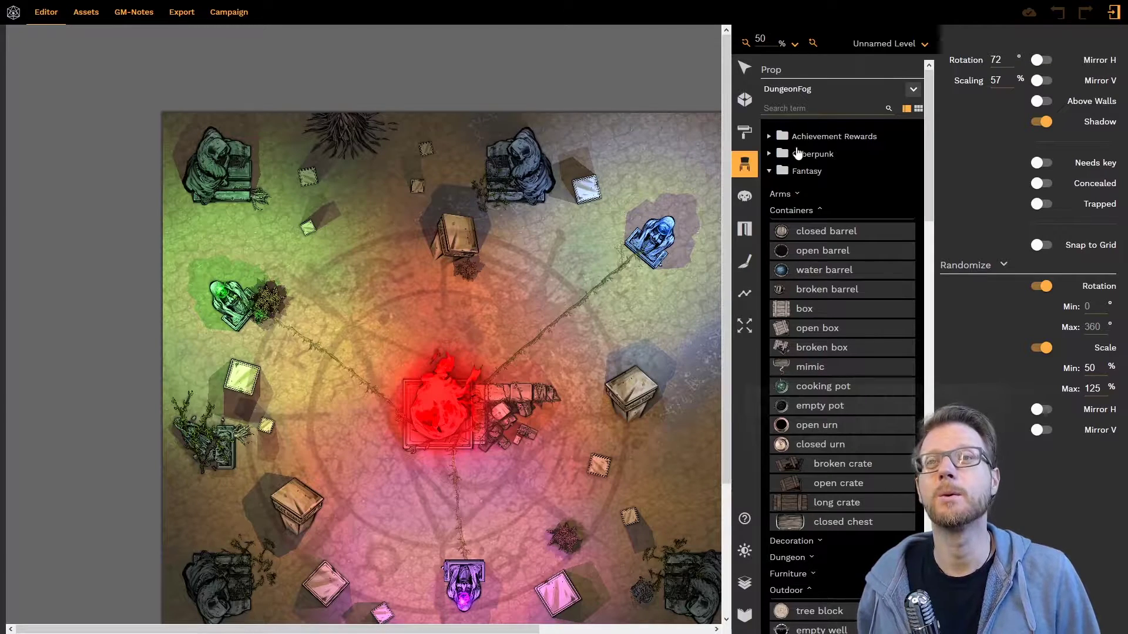
pyautogui.scroll(-3, 809, 575)
pyautogui.scroll(-9, 810, 575)
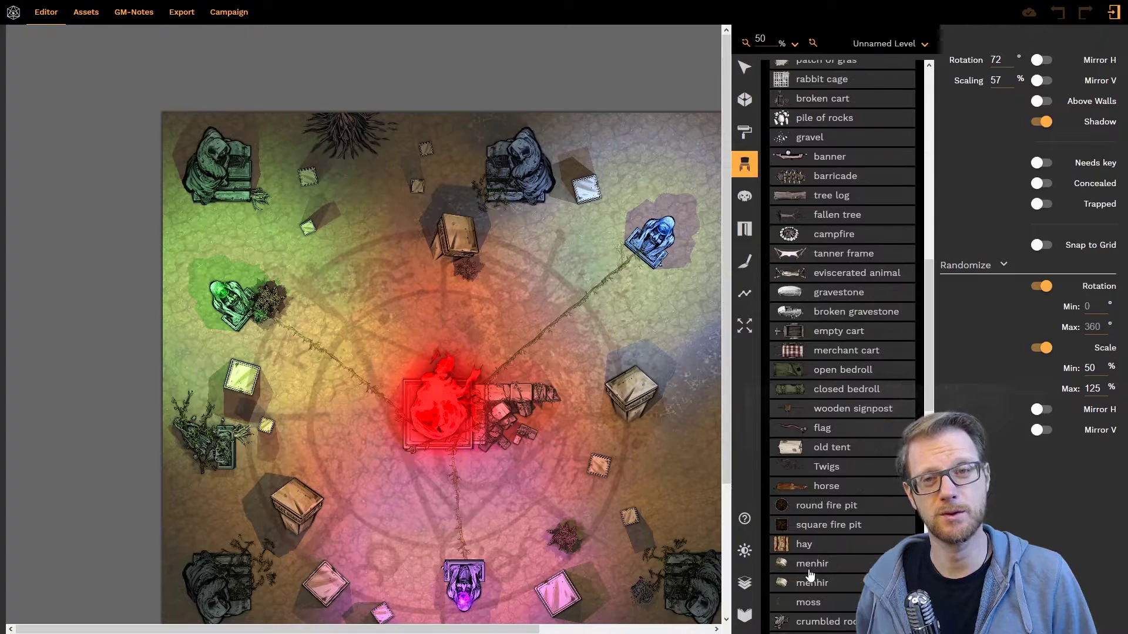
pyautogui.scroll(12, 809, 575)
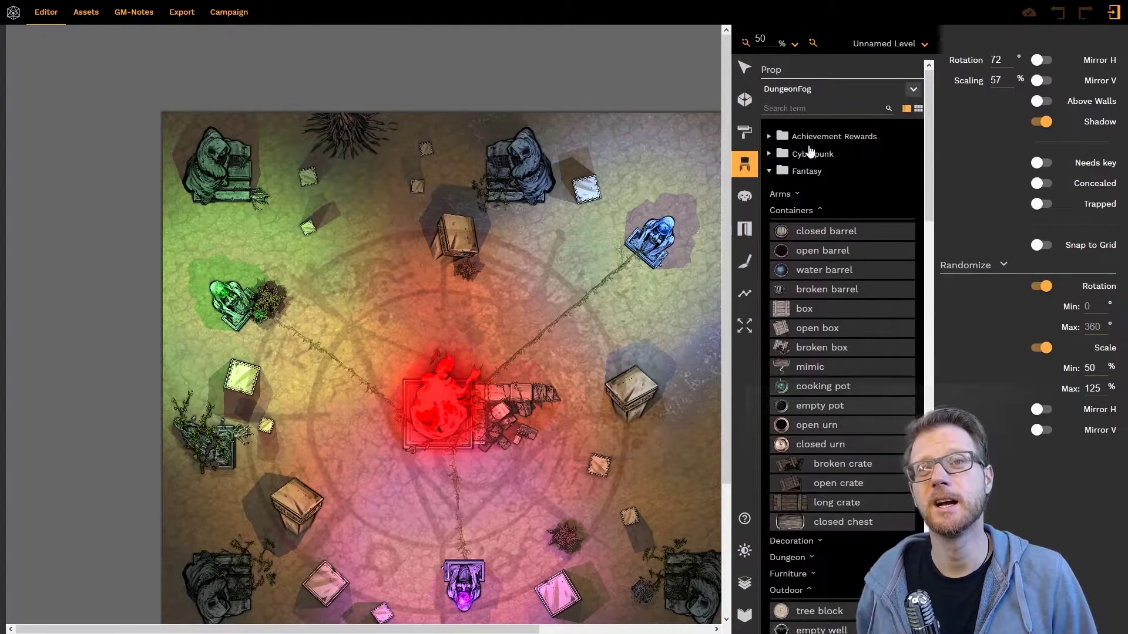
pyautogui.click(769, 171)
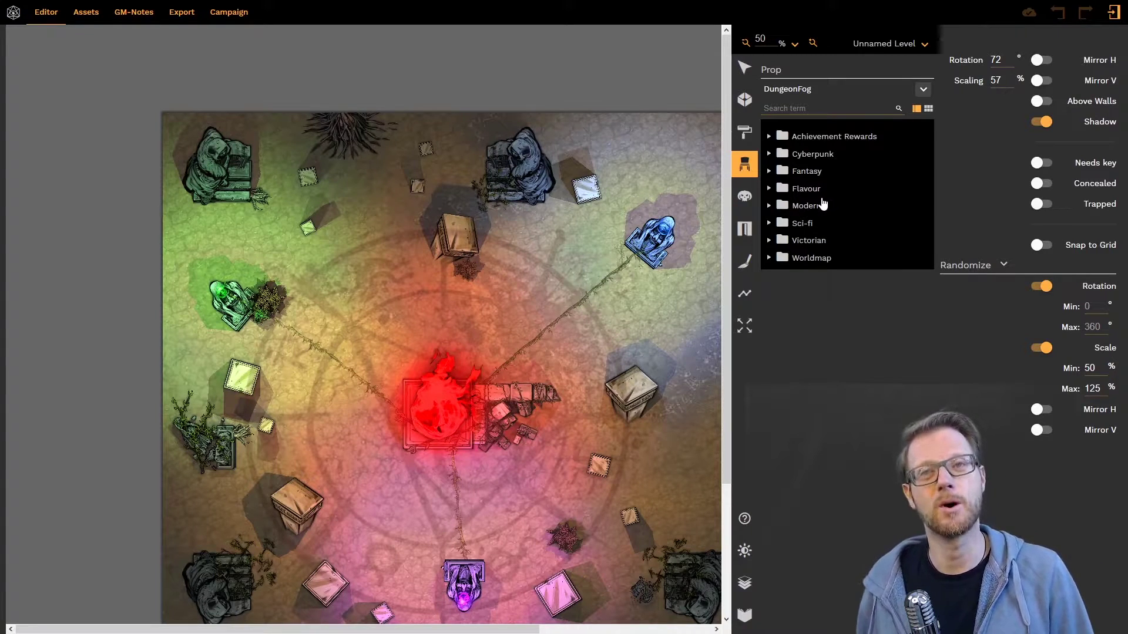
pyautogui.click(770, 172)
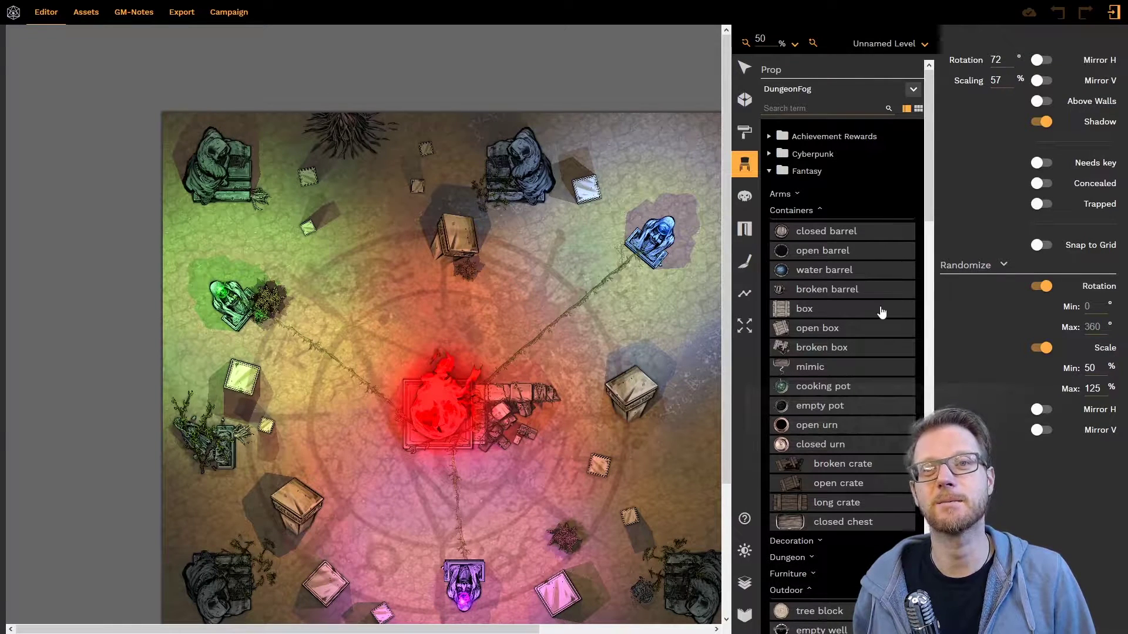
# Step: Place an open urn on the map above the central circle, then collapse the Fantasy folder
pyautogui.click(799, 429)
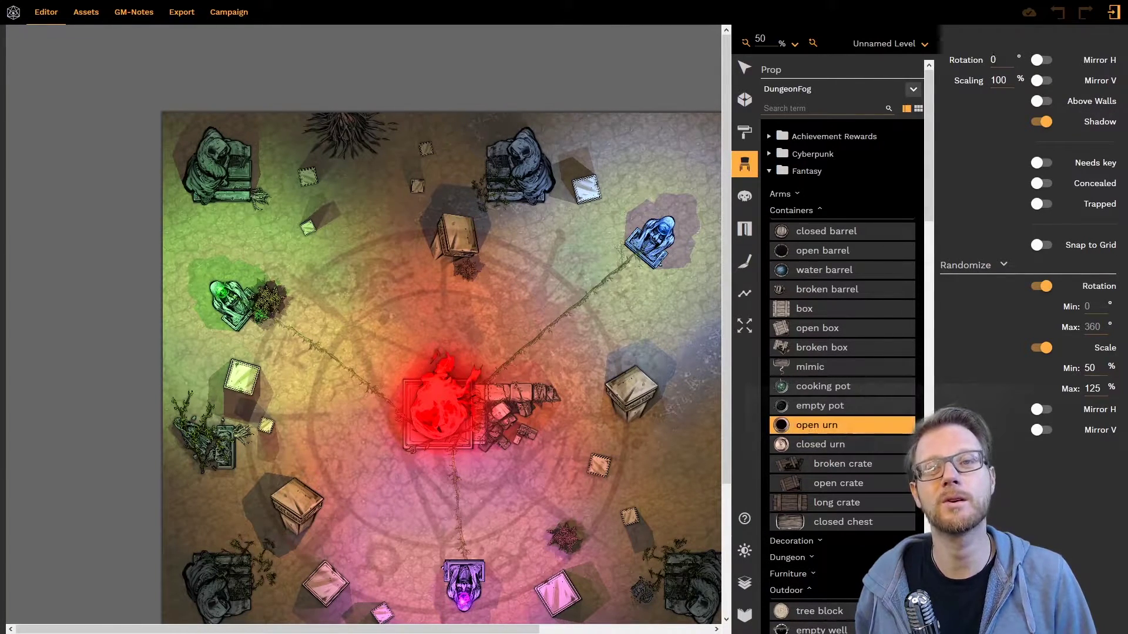
pyautogui.click(561, 210)
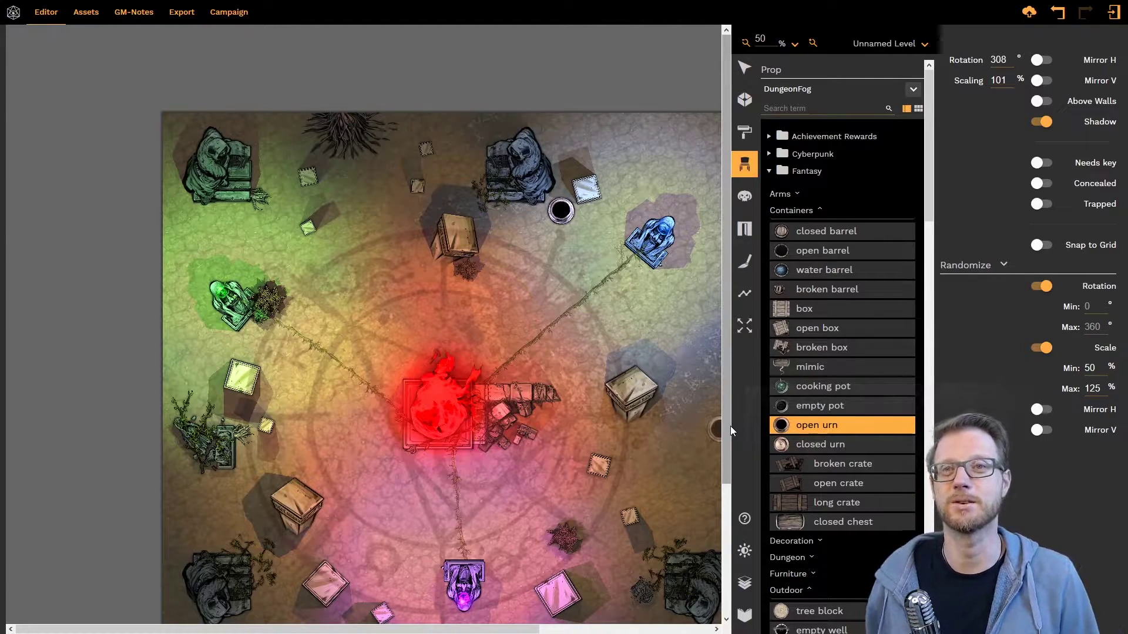
pyautogui.click(770, 171)
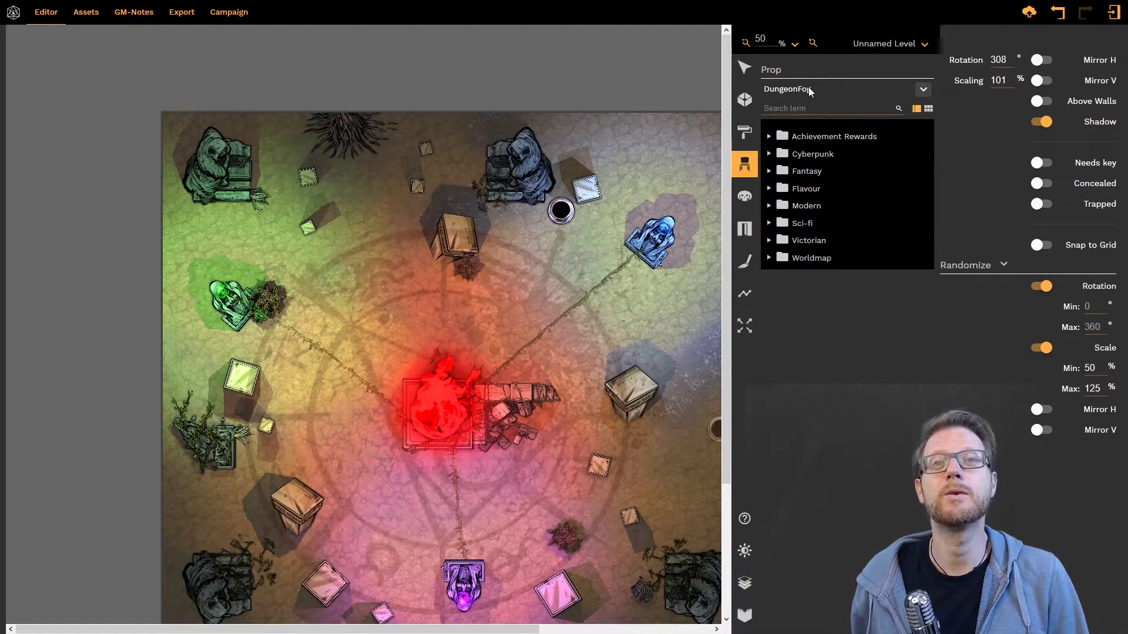
# Step: Switch the prop source to My Collections to list Kitchen, Lighsources, Tables and Testmap
pyautogui.click(924, 91)
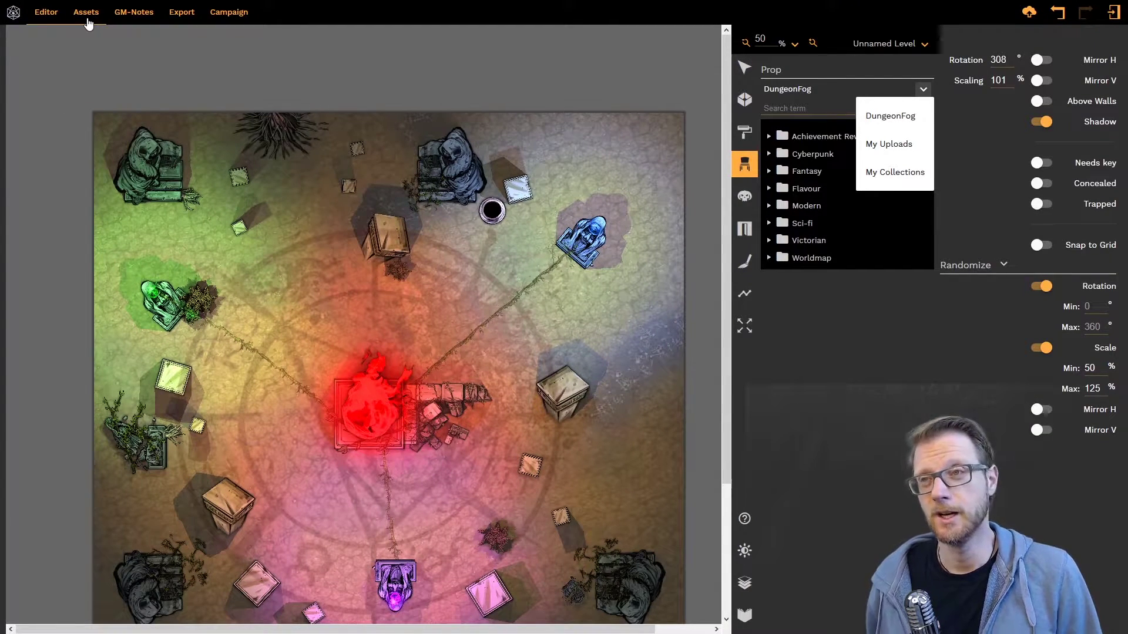
pyautogui.click(895, 171)
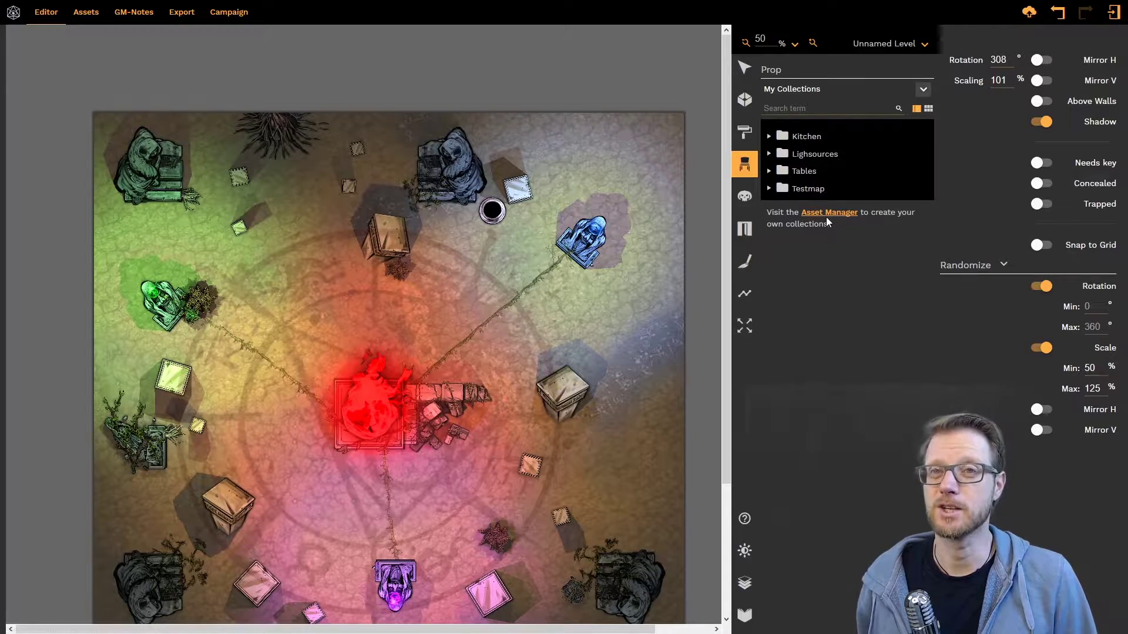
# Step: Save the map, check My Uploads, and return to the DungeonFog asset library
pyautogui.hotkey('ctrl', 's')
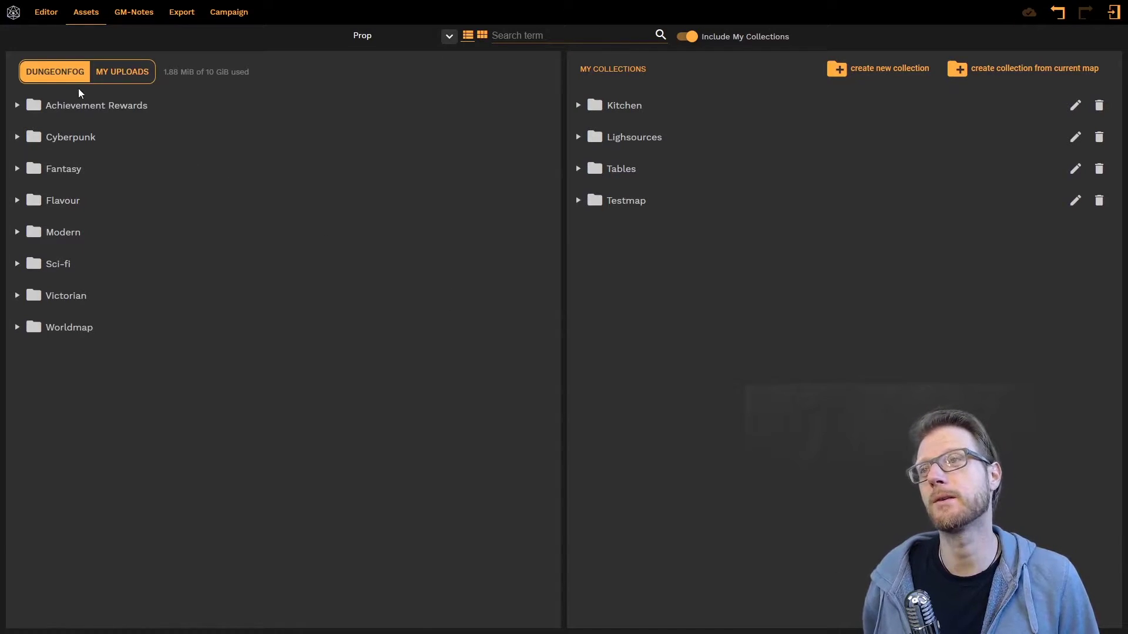
pyautogui.click(95, 77)
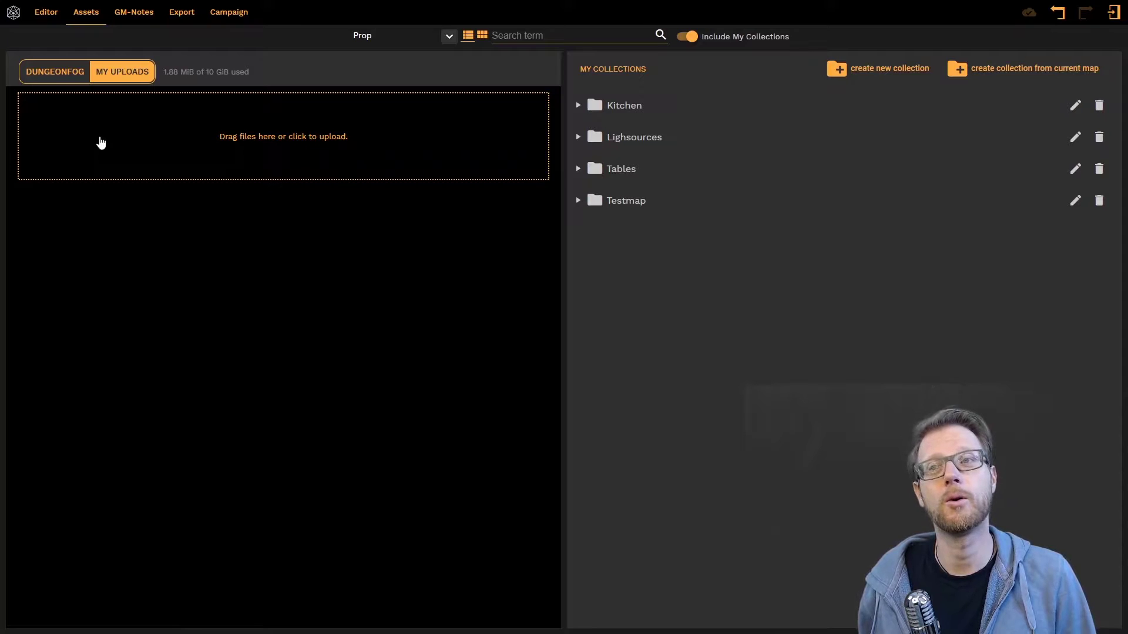
pyautogui.click(40, 81)
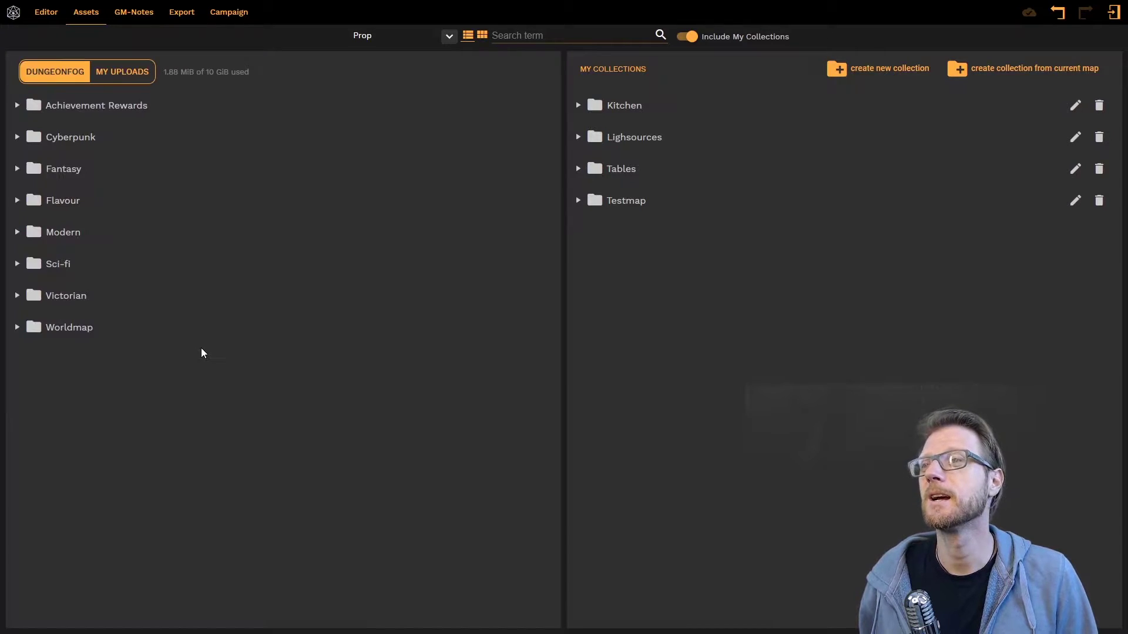
# Step: Expand the Cyberpunk folder and list its Arms assets
pyautogui.click(18, 107)
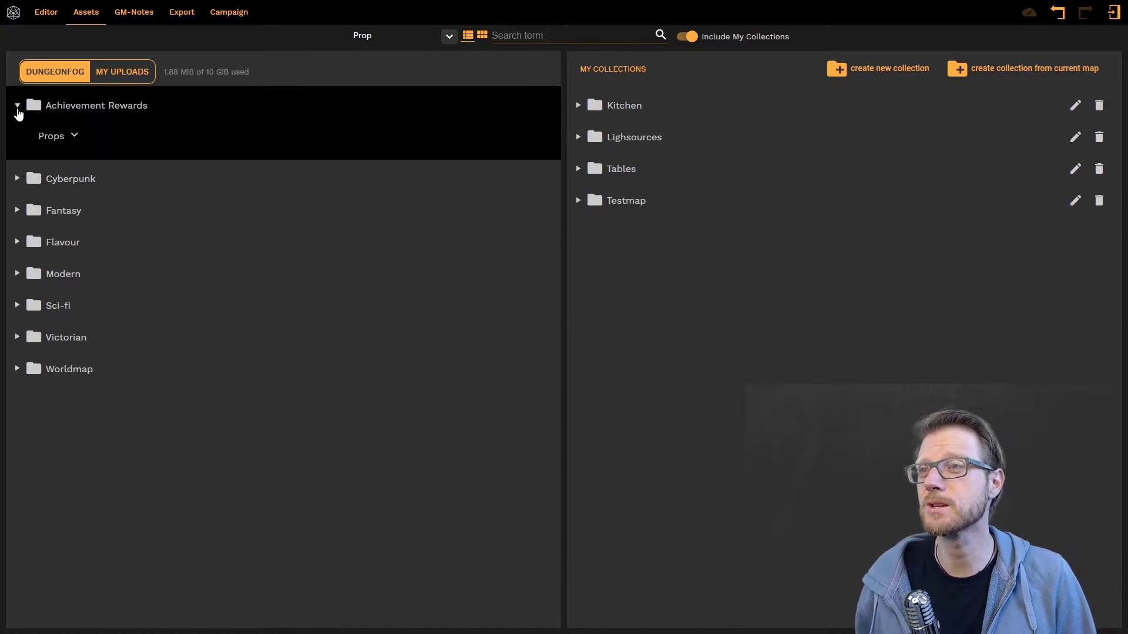
pyautogui.click(17, 108)
pyautogui.click(17, 137)
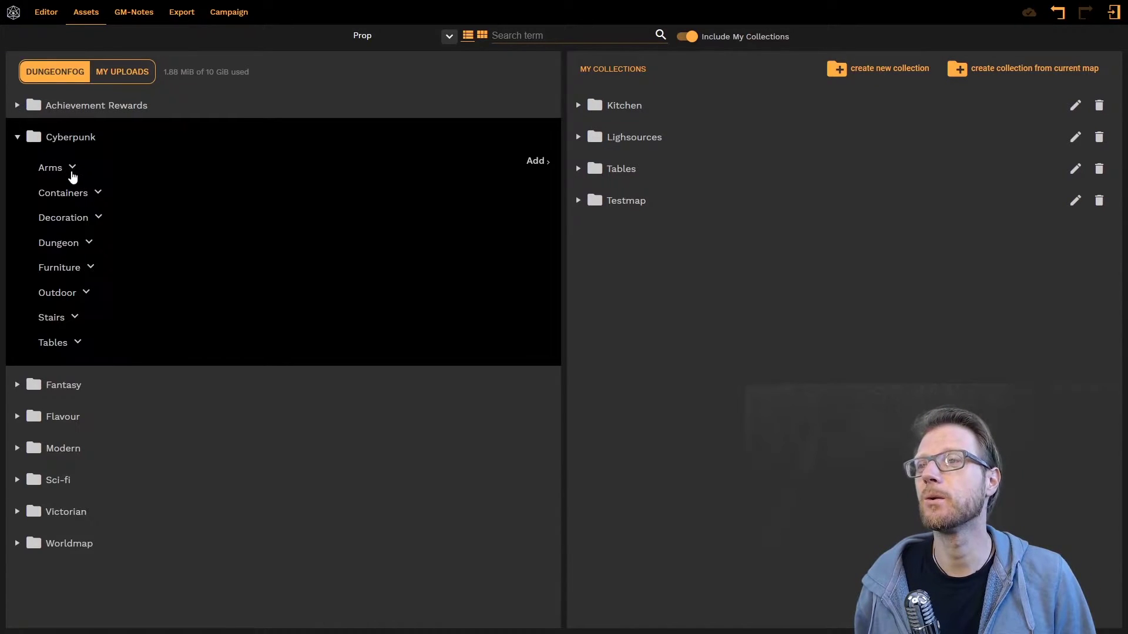
pyautogui.click(72, 168)
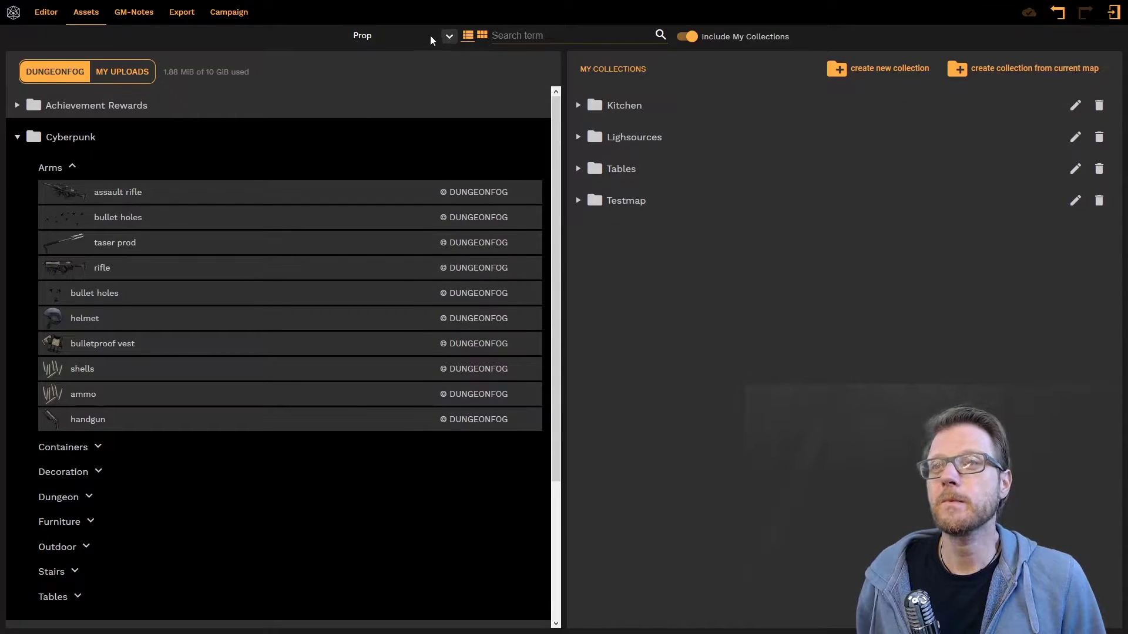
pyautogui.click(449, 37)
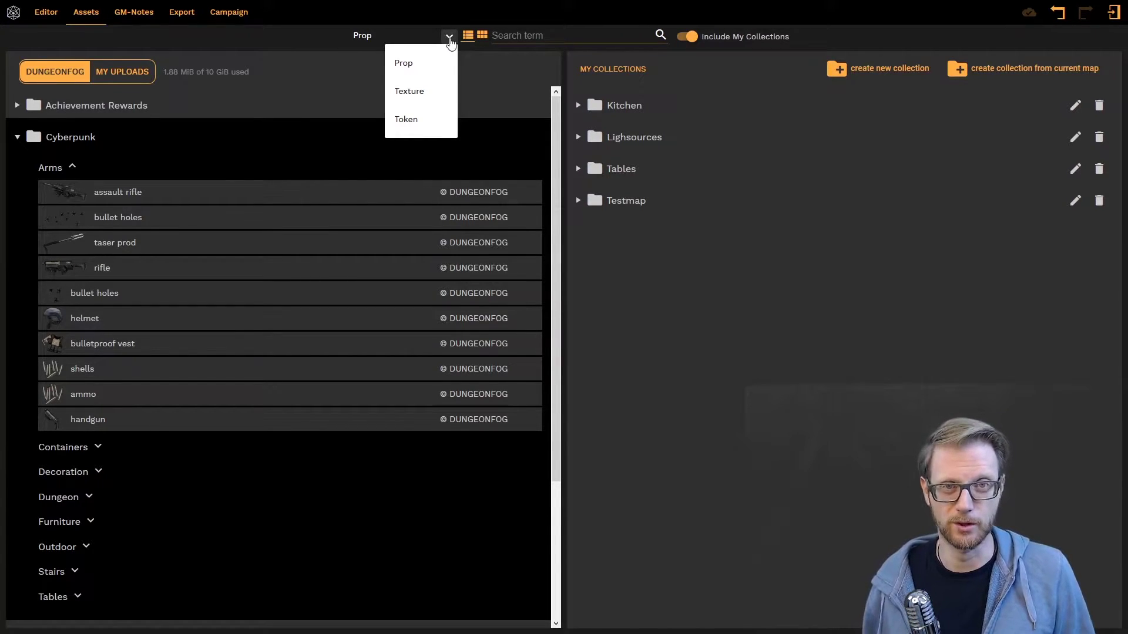
pyautogui.click(416, 65)
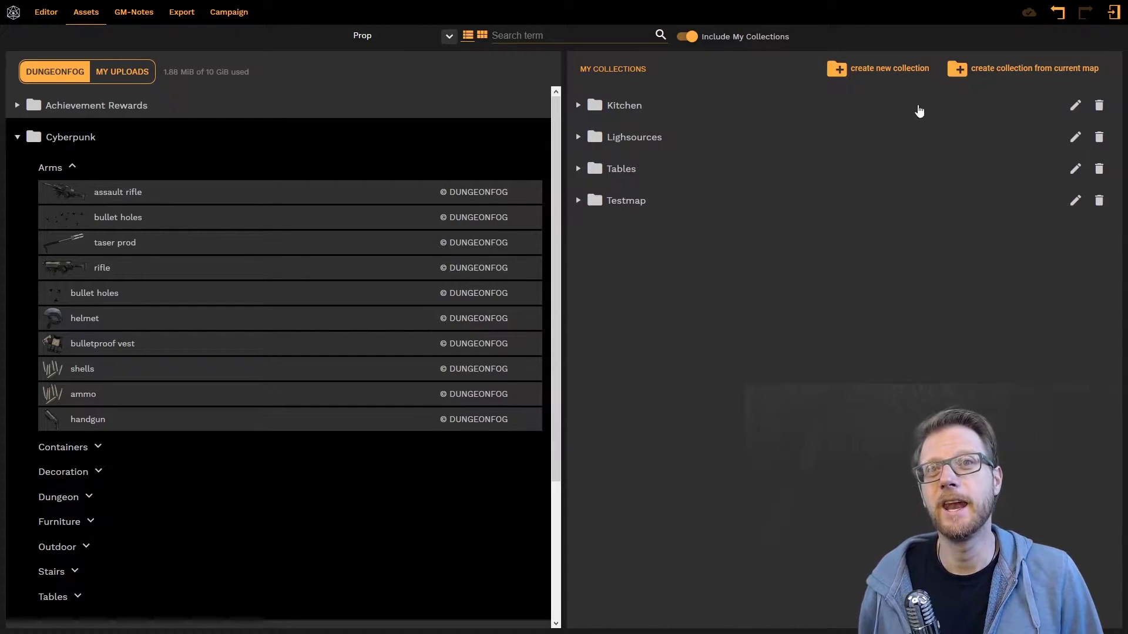
# Step: Create a new collection named 'Trees' and collapse the Cyberpunk folder
pyautogui.click(890, 75)
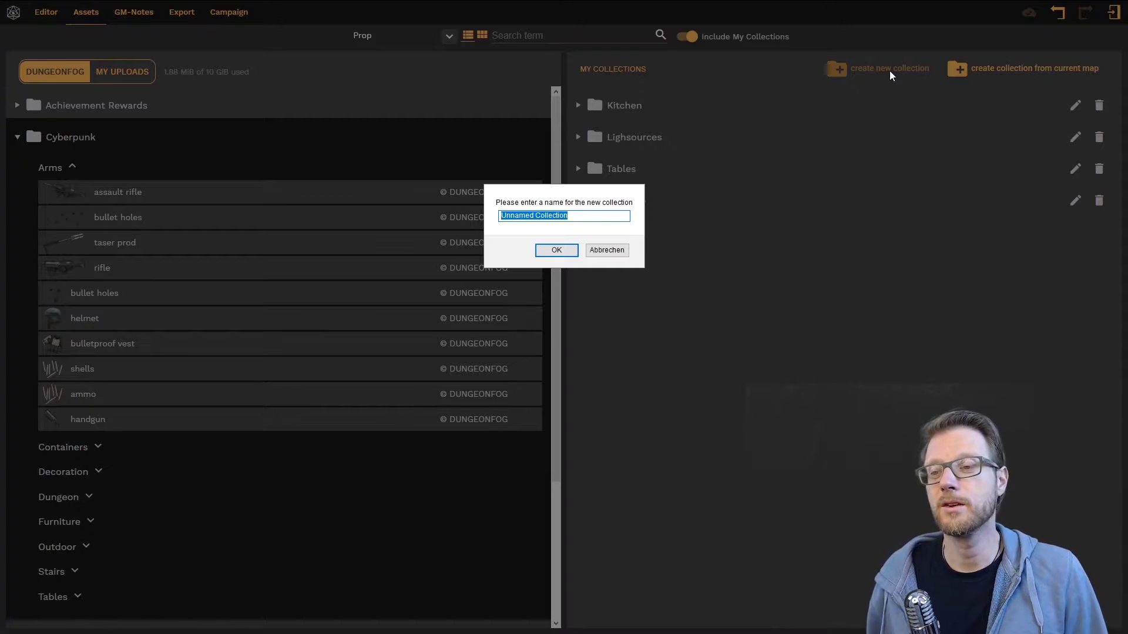
pyautogui.write('Tr')
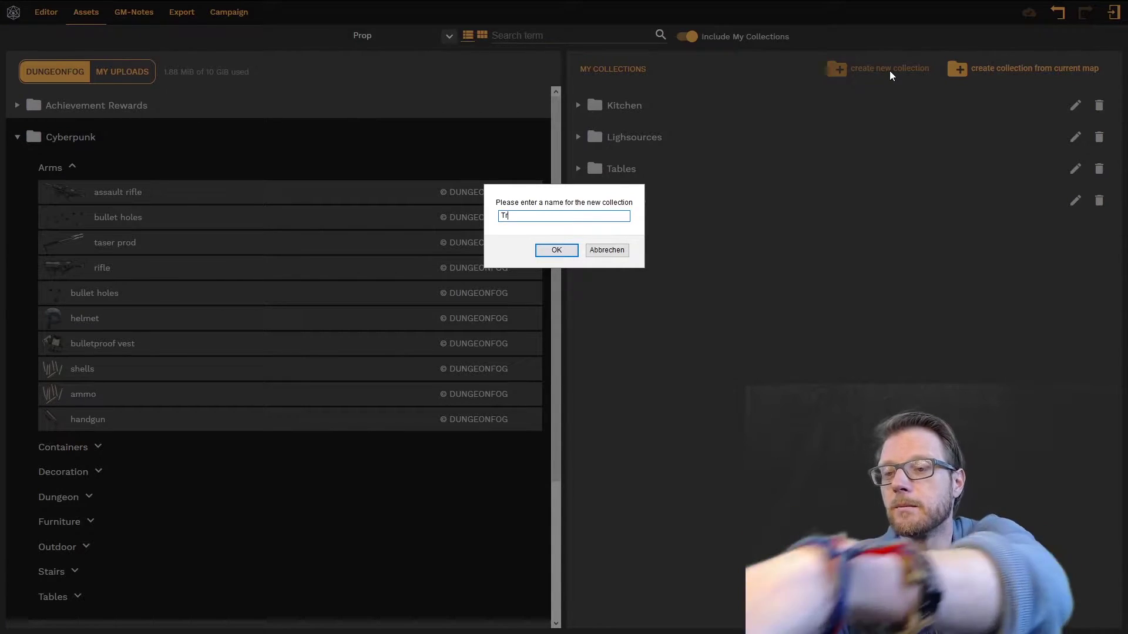
pyautogui.write('ees')
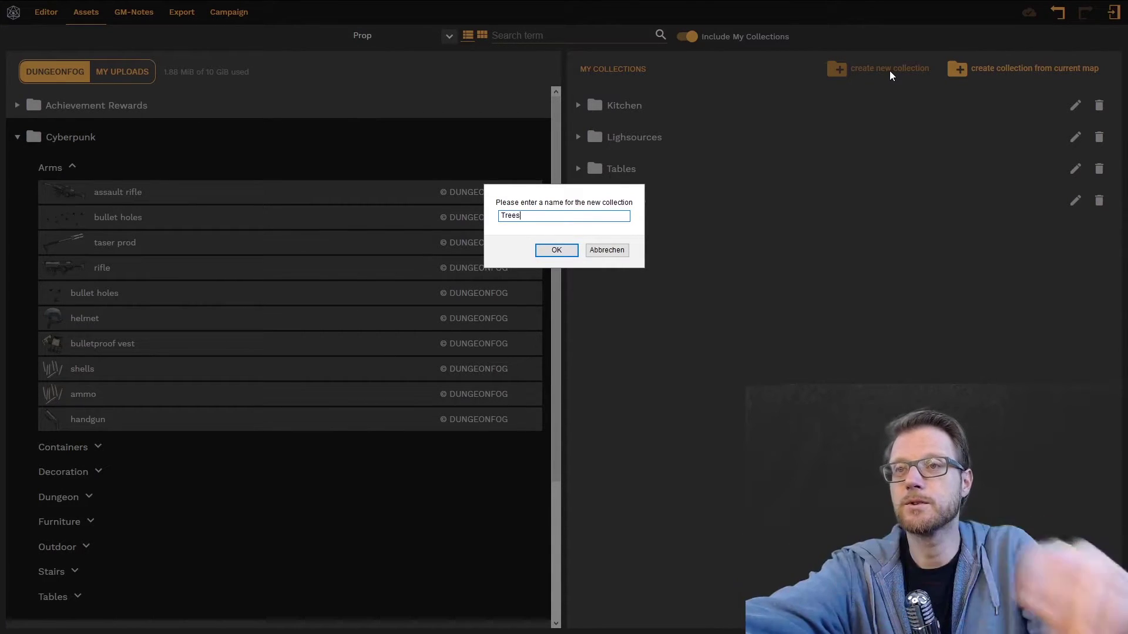
pyautogui.click(556, 251)
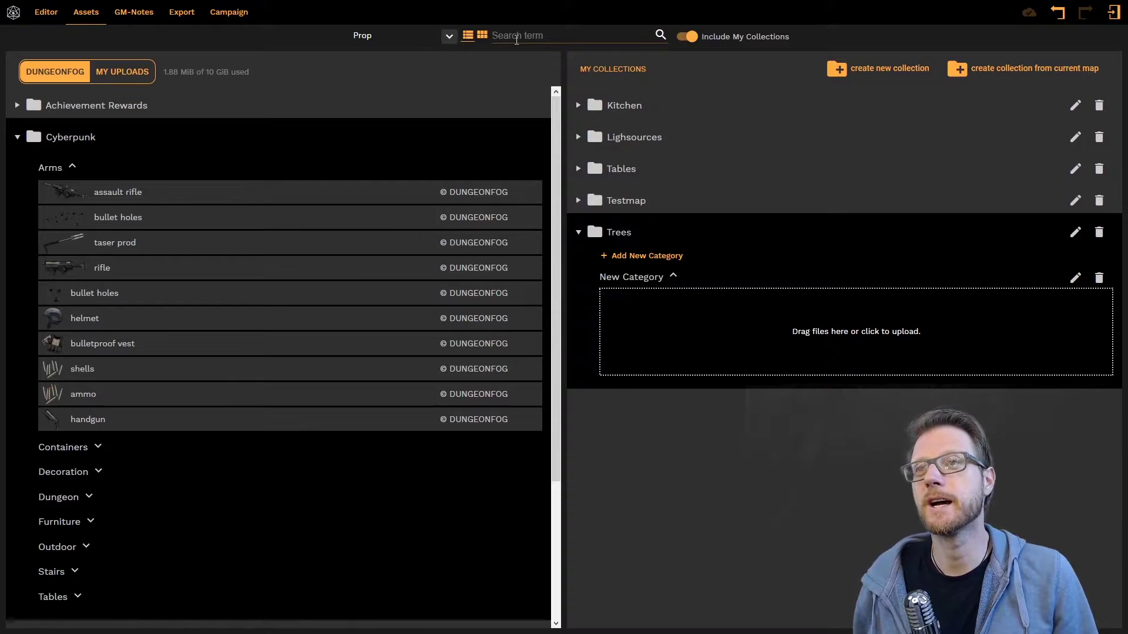
pyautogui.click(18, 137)
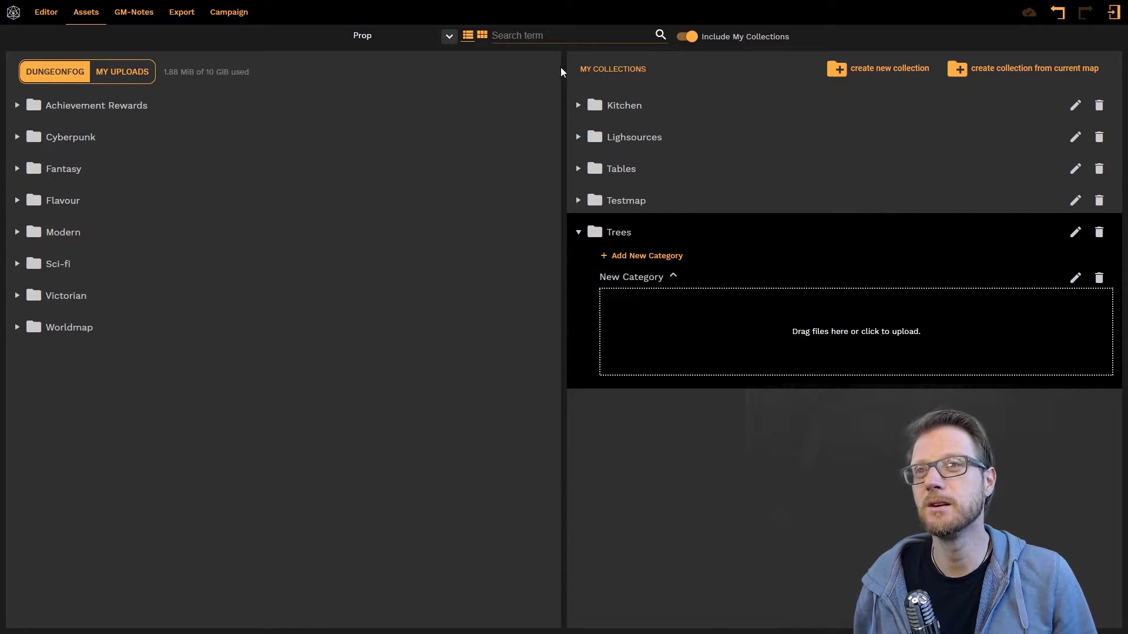
# Step: Search assets for 'tree' with My Collections excluded and expand the Fantasy results
pyautogui.click(687, 40)
pyautogui.write('tree')
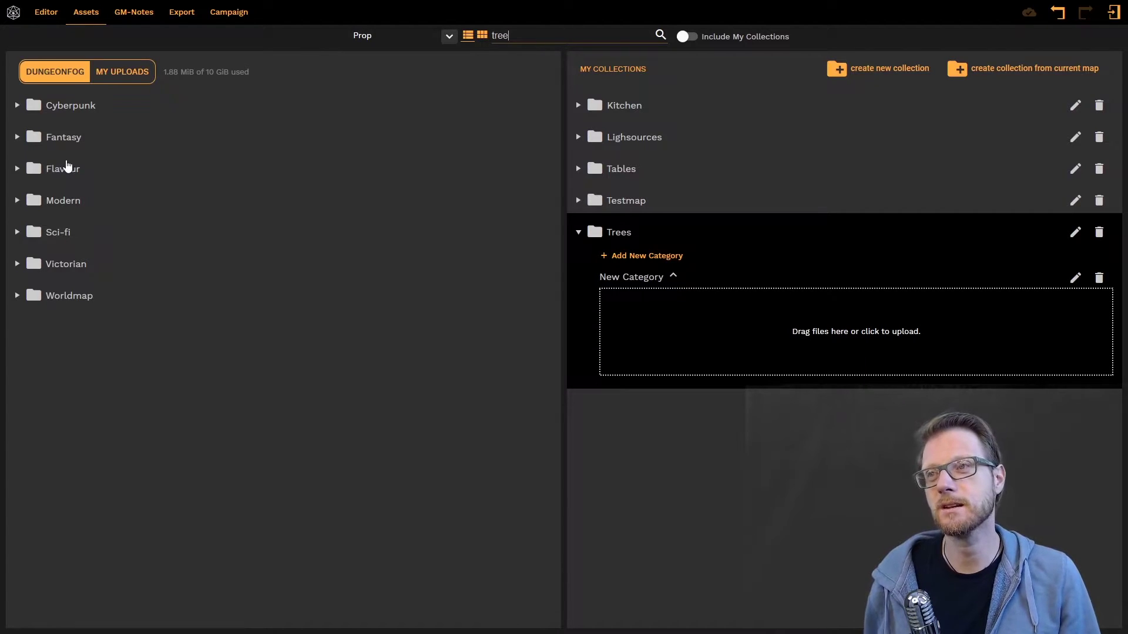
pyautogui.click(19, 138)
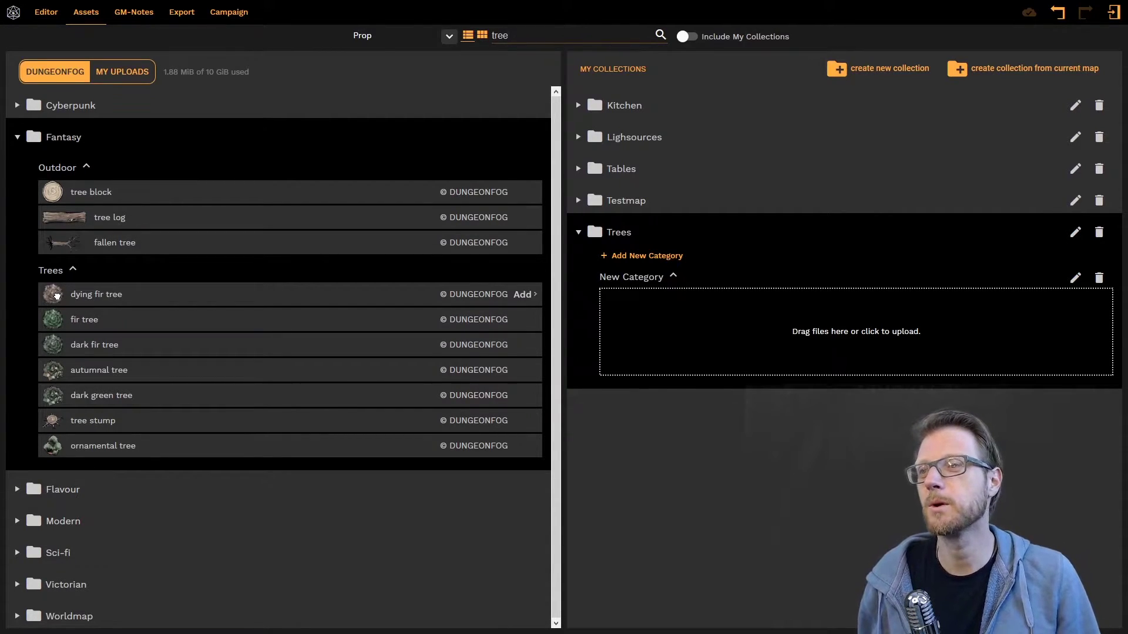
# Step: Drag the dying fir tree, fir tree and autumnal tree into the Trees collection's New Category
pyautogui.moveTo(53, 317); pyautogui.dragTo(661, 299)
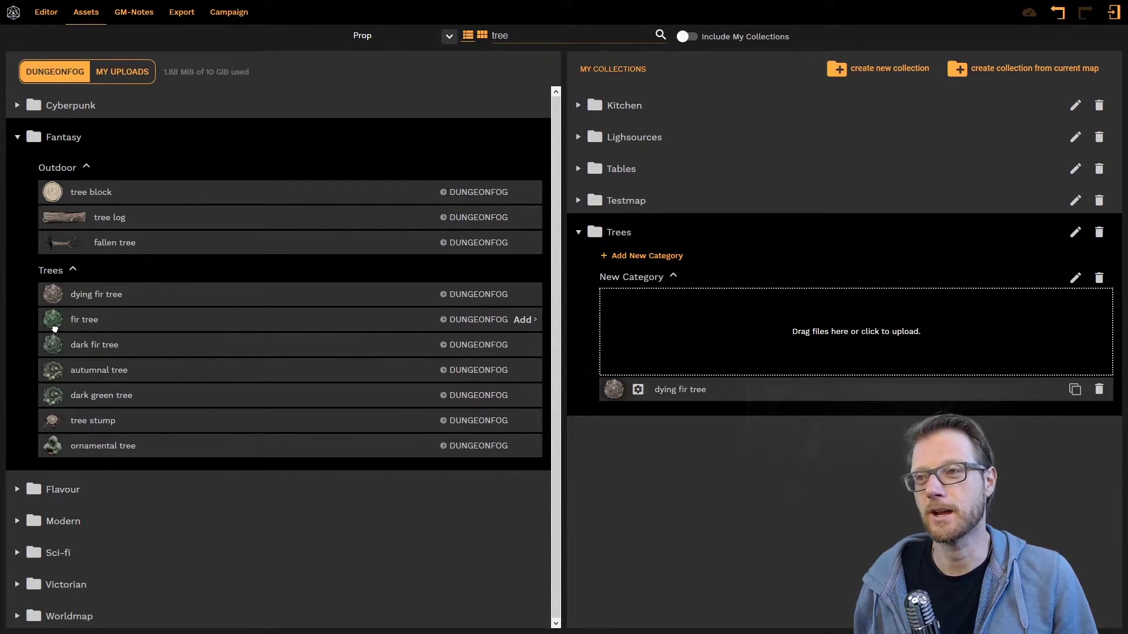
pyautogui.moveTo(69, 325); pyautogui.dragTo(667, 318)
pyautogui.moveTo(58, 378); pyautogui.dragTo(687, 352)
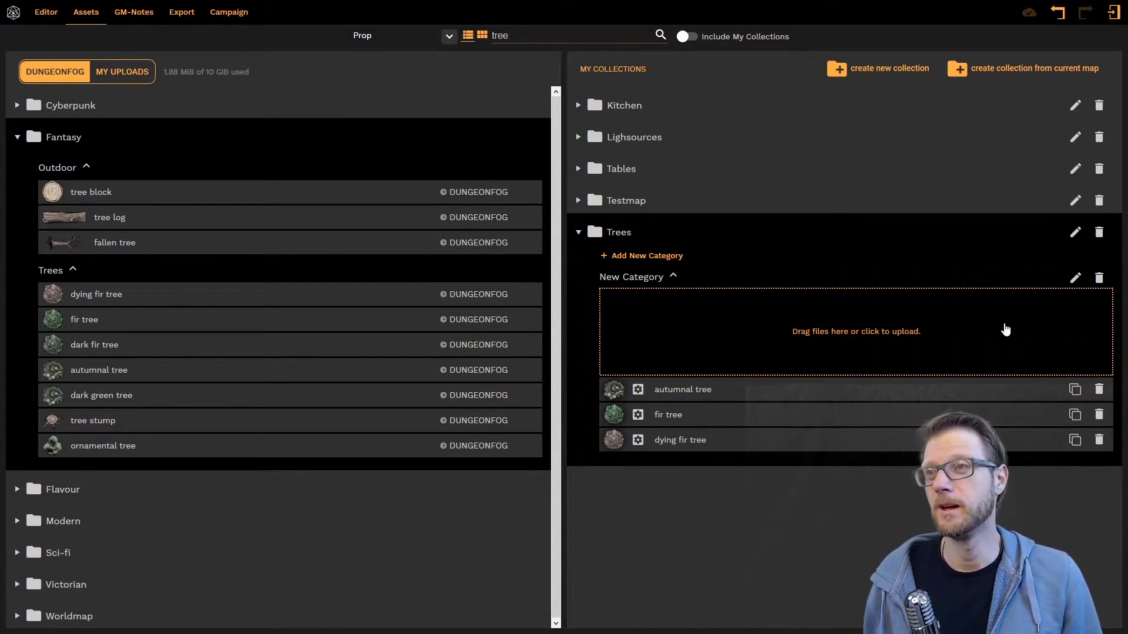
pyautogui.click(140, 80)
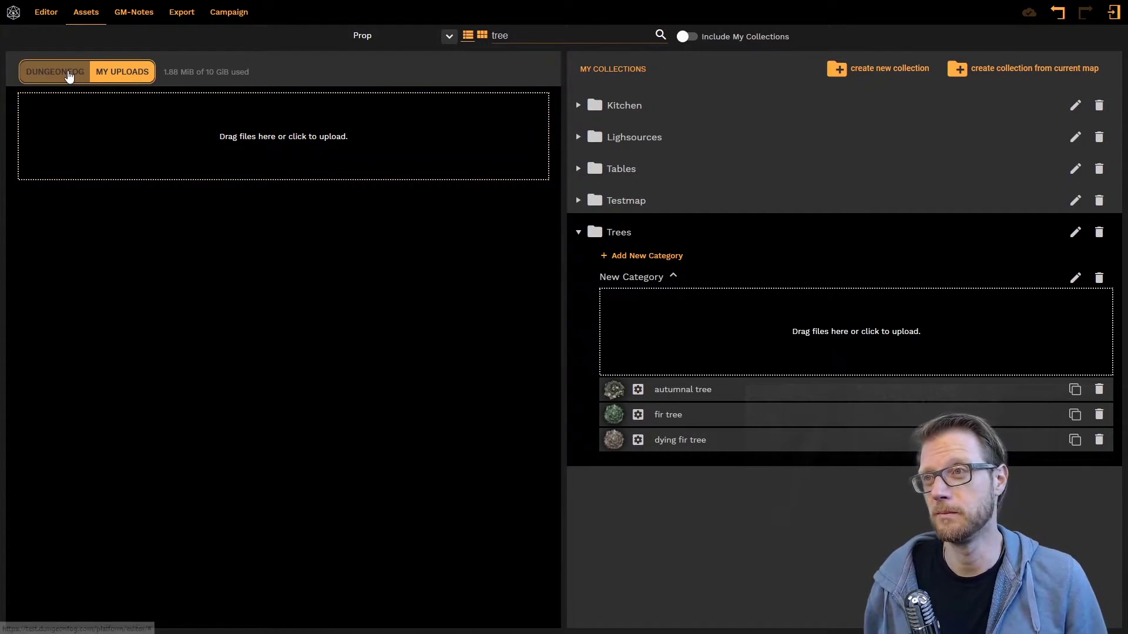
pyautogui.click(65, 72)
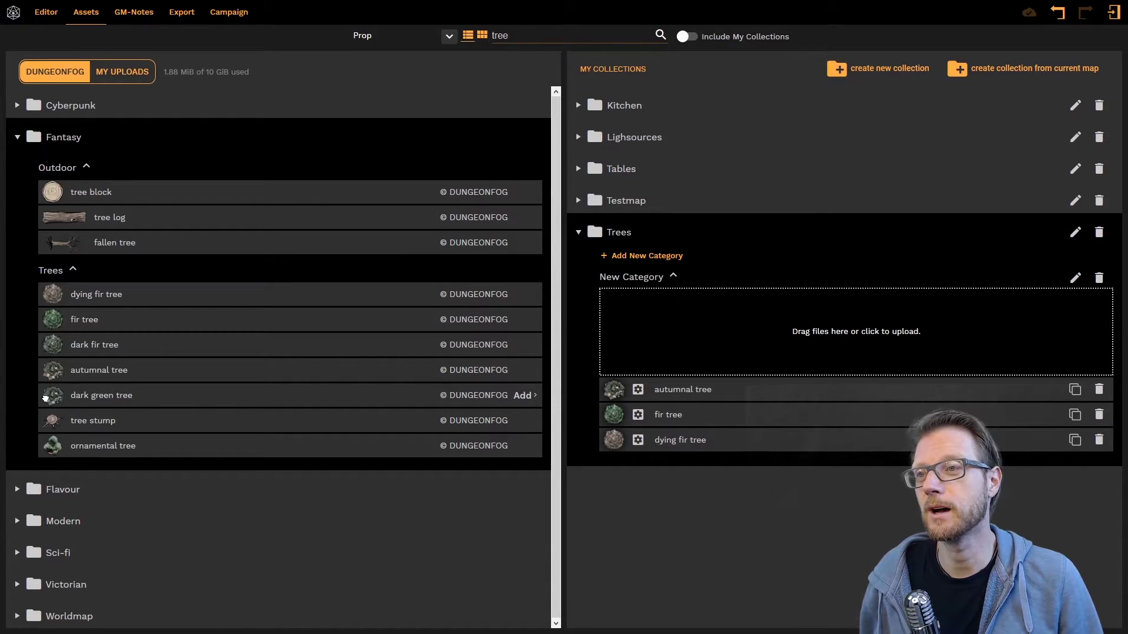
# Step: Add the dead tree from Victorian > Trees to the Trees collection
pyautogui.click(17, 139)
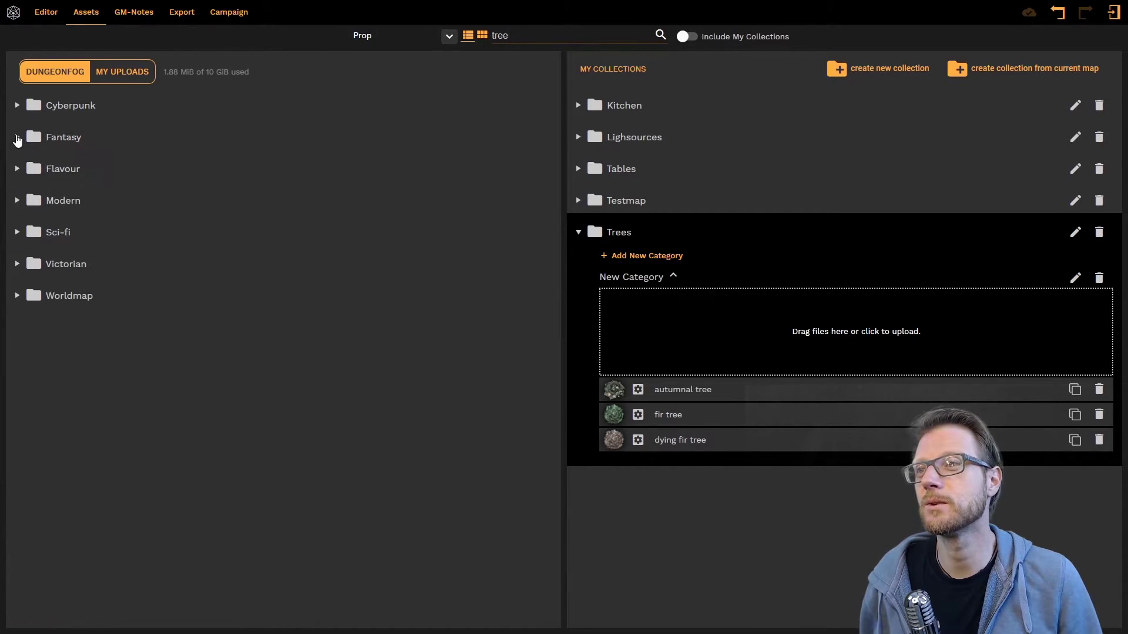
pyautogui.click(17, 264)
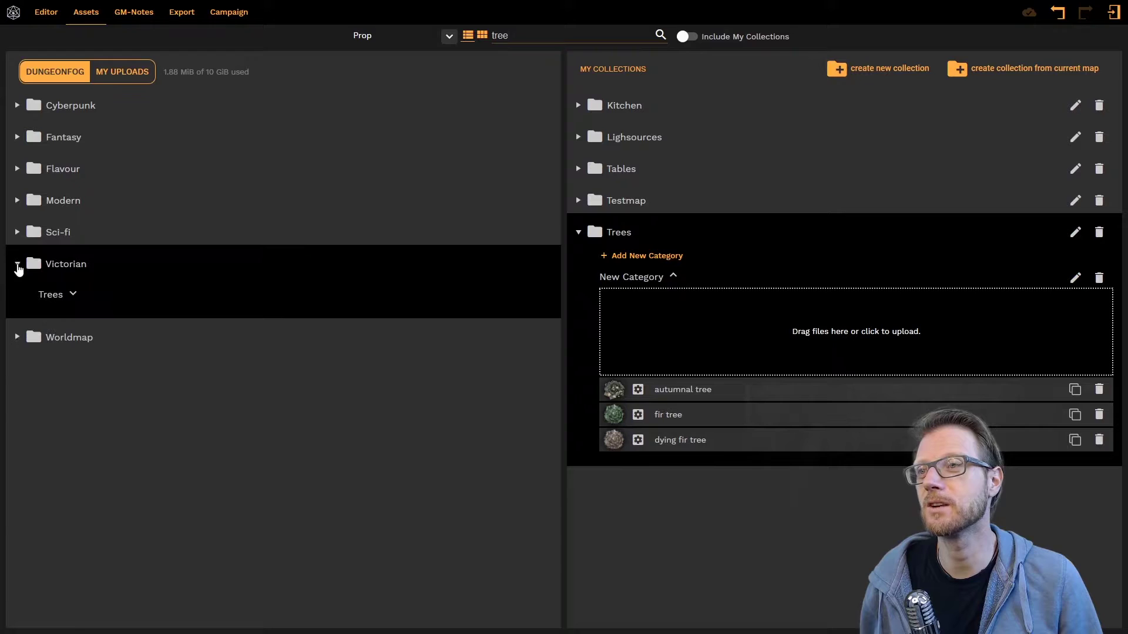
pyautogui.click(54, 295)
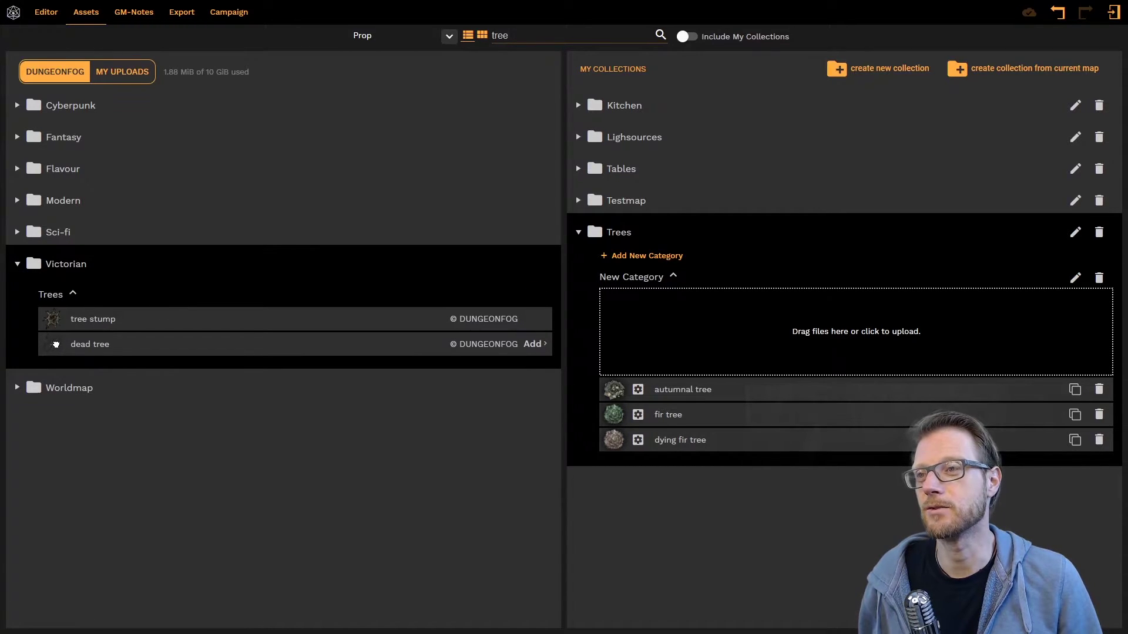
pyautogui.moveTo(56, 346); pyautogui.dragTo(681, 284)
pyautogui.moveTo(668, 341); pyautogui.dragTo(661, 359)
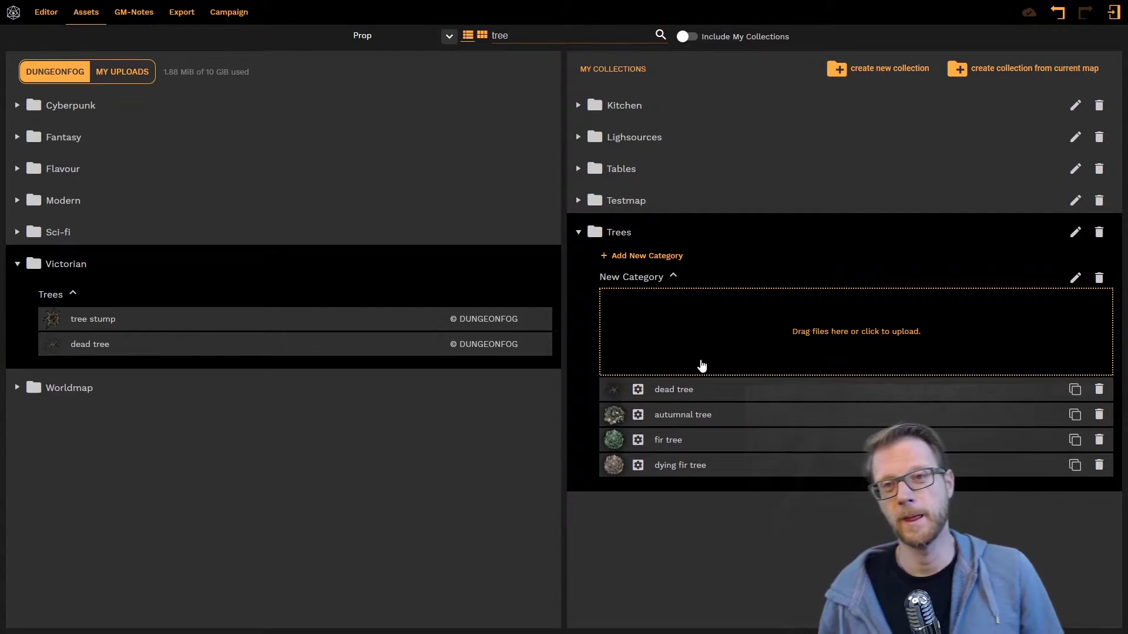
# Step: Reorder the collection to autumnal tree, fir tree, dying fir tree, dead tree
pyautogui.moveTo(735, 390); pyautogui.dragTo(751, 493)
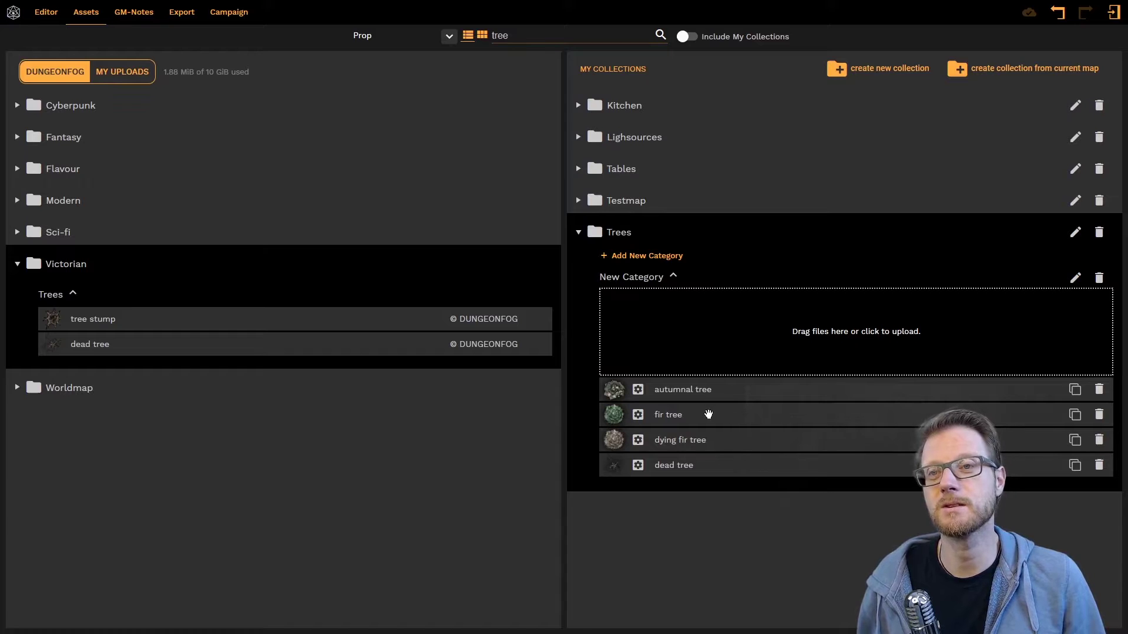
pyautogui.moveTo(707, 413); pyautogui.dragTo(727, 386)
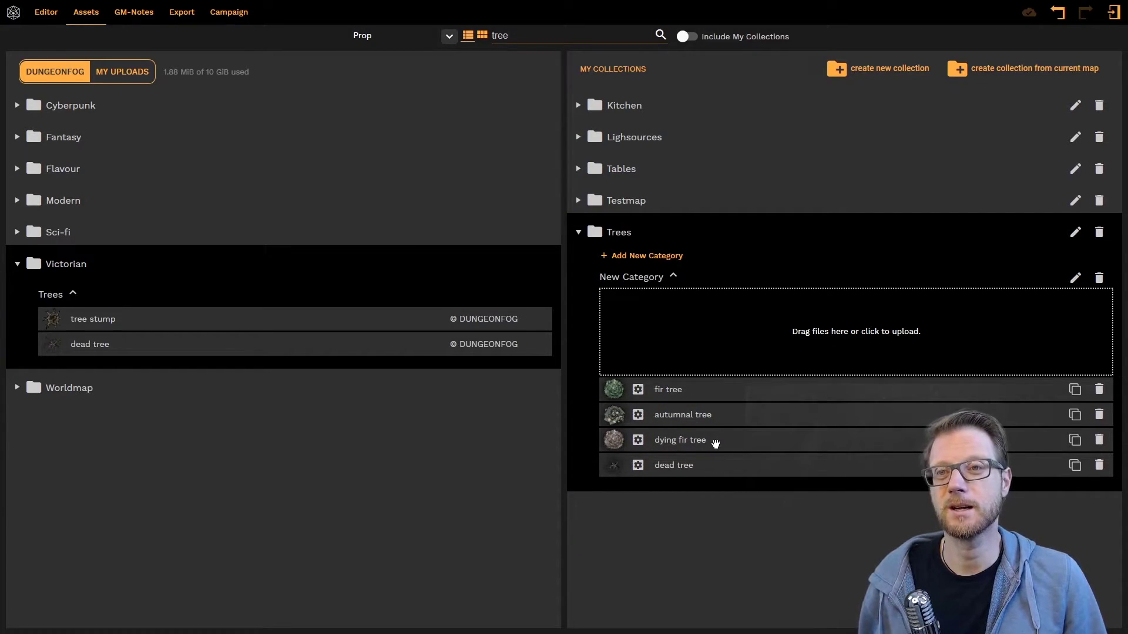
pyautogui.moveTo(713, 439); pyautogui.dragTo(709, 408)
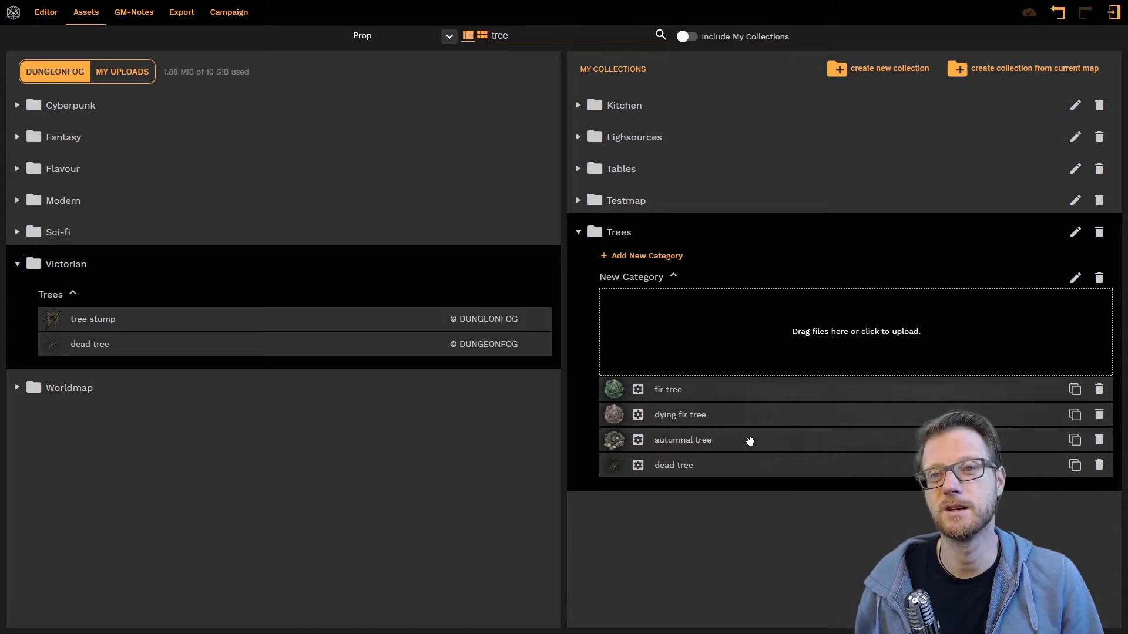
pyautogui.moveTo(747, 443); pyautogui.dragTo(740, 383)
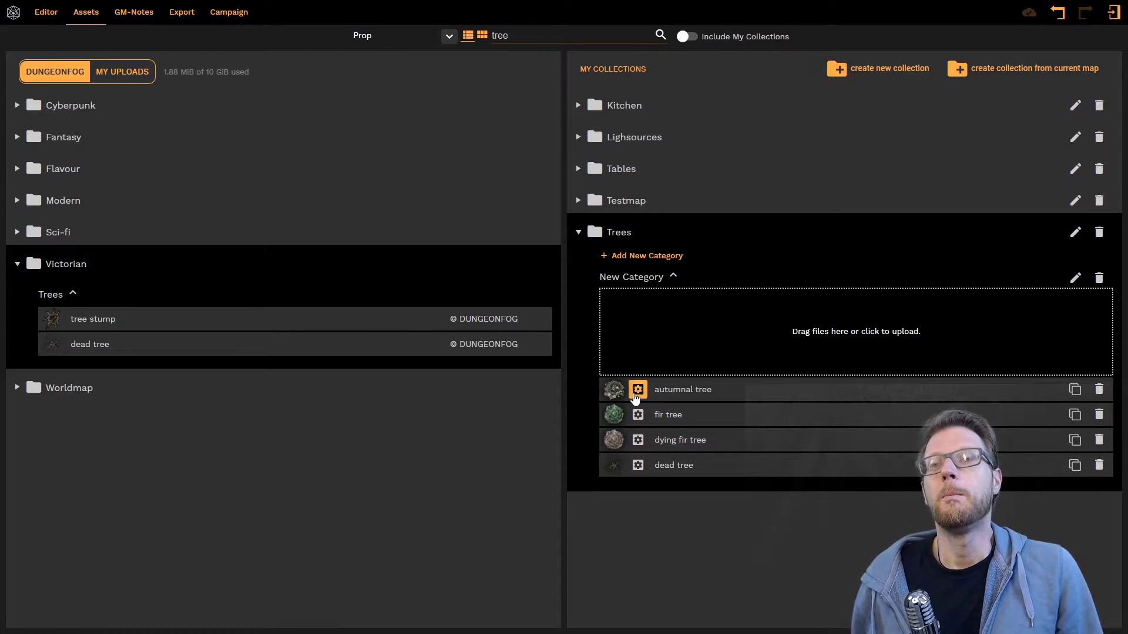
# Step: Try renaming each of the four tree assets, then bring up the autumnal tree's settings
pyautogui.click(669, 394)
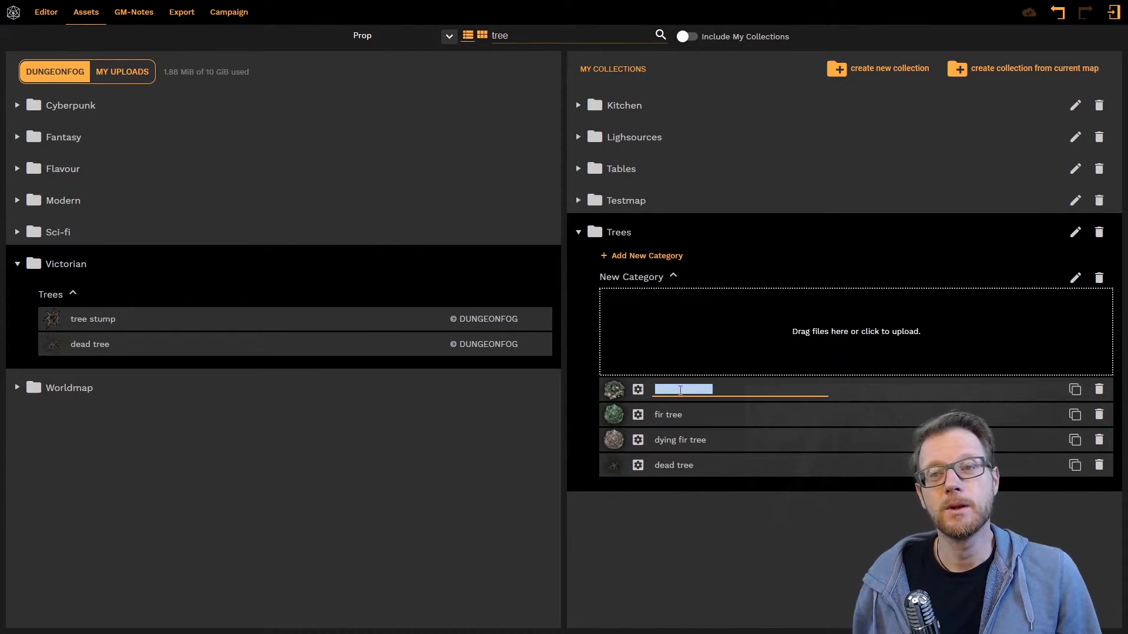
pyautogui.click(675, 415)
pyautogui.click(680, 441)
pyautogui.click(680, 464)
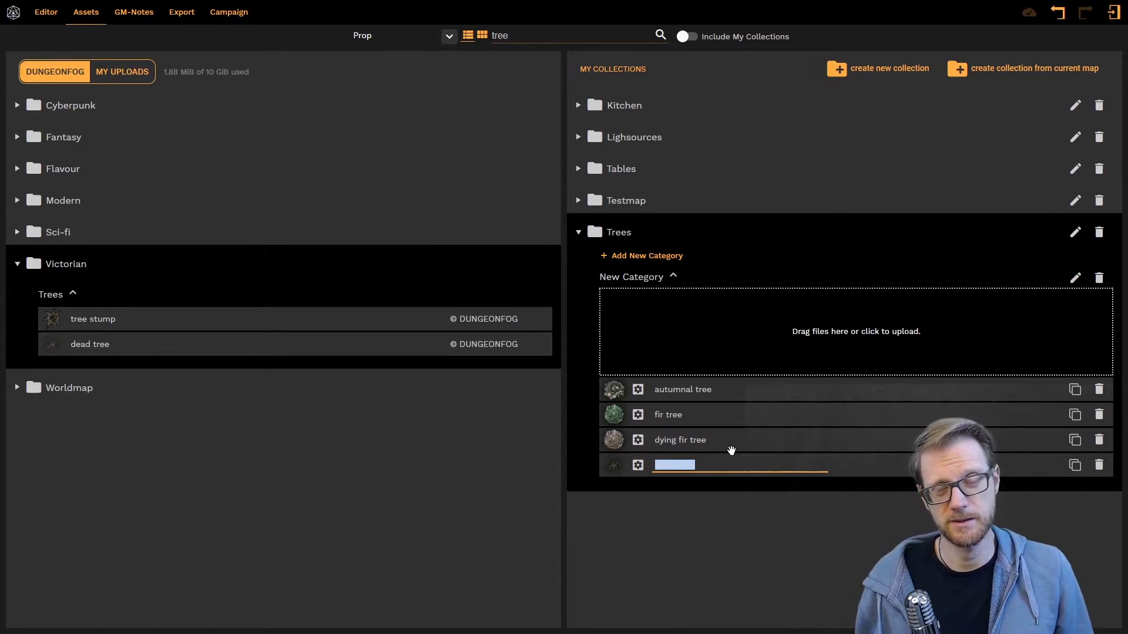
pyautogui.click(639, 390)
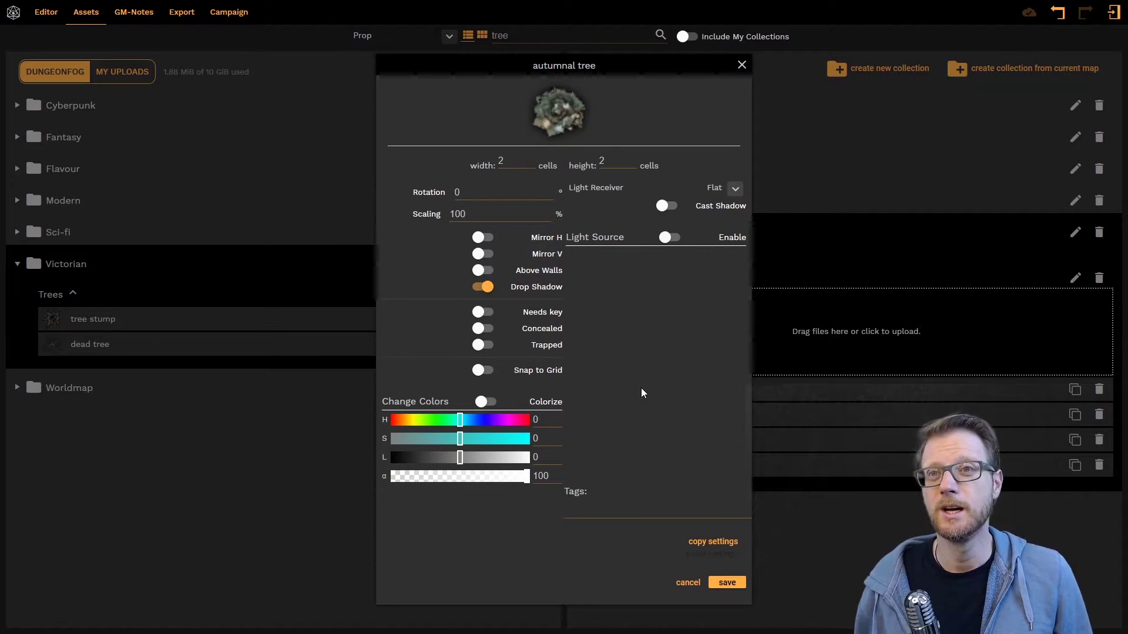
pyautogui.click(664, 215)
pyautogui.click(663, 213)
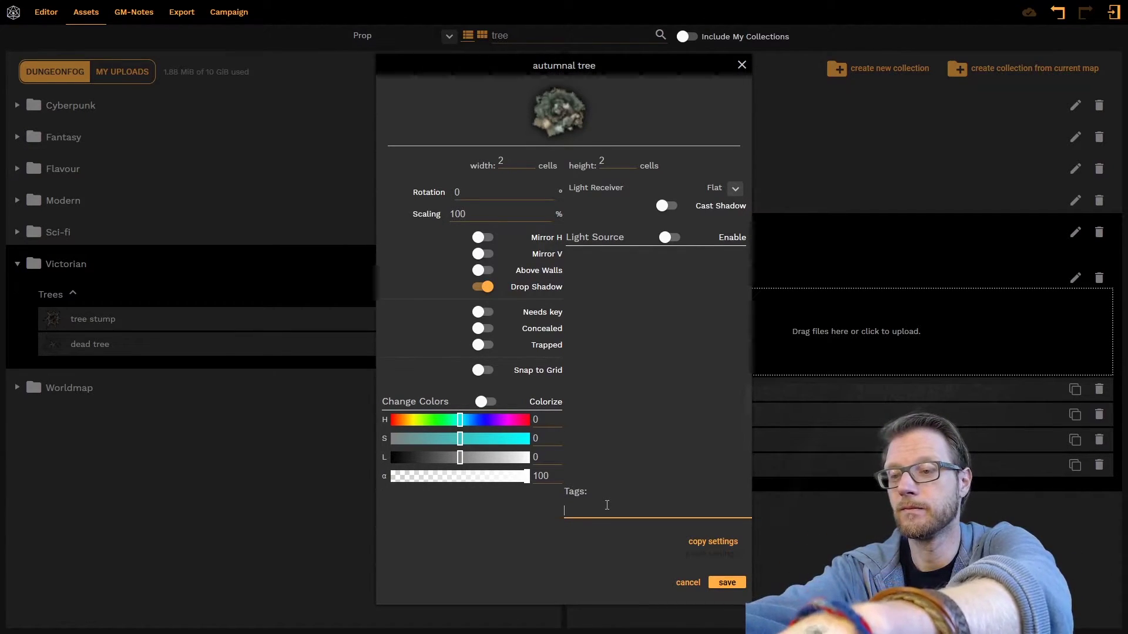
# Step: Add the tag 'winter' to the autumnal tree
pyautogui.write('winter')
pyautogui.press('Return')
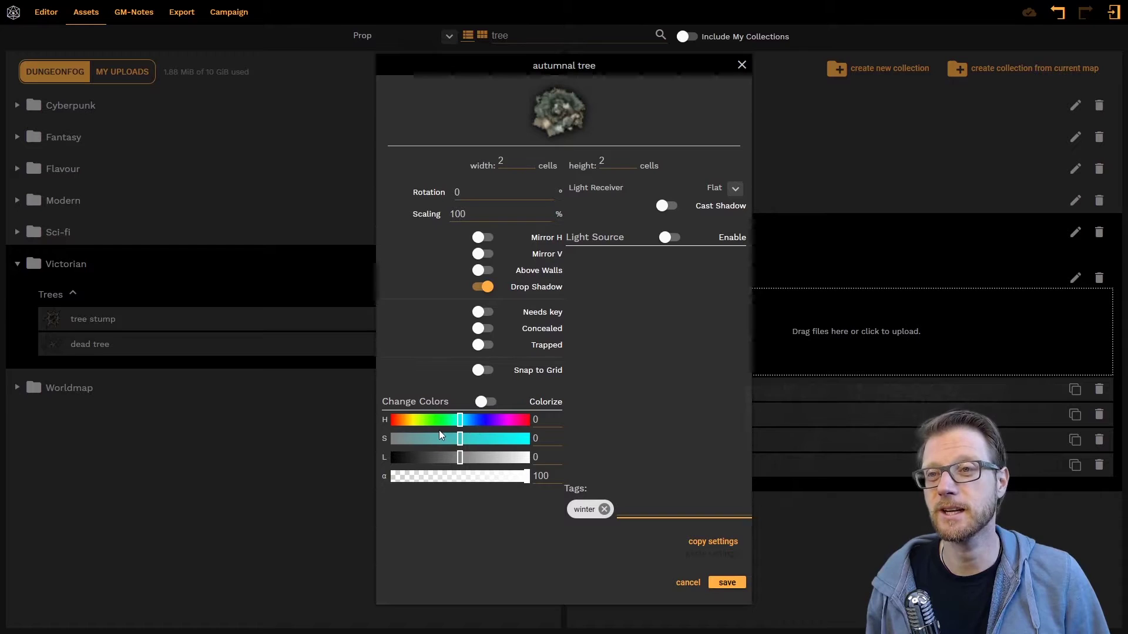
# Step: Recolour the autumnal tree to hue 53, saturation 24, lightness 38
pyautogui.moveTo(464, 424); pyautogui.dragTo(471, 423)
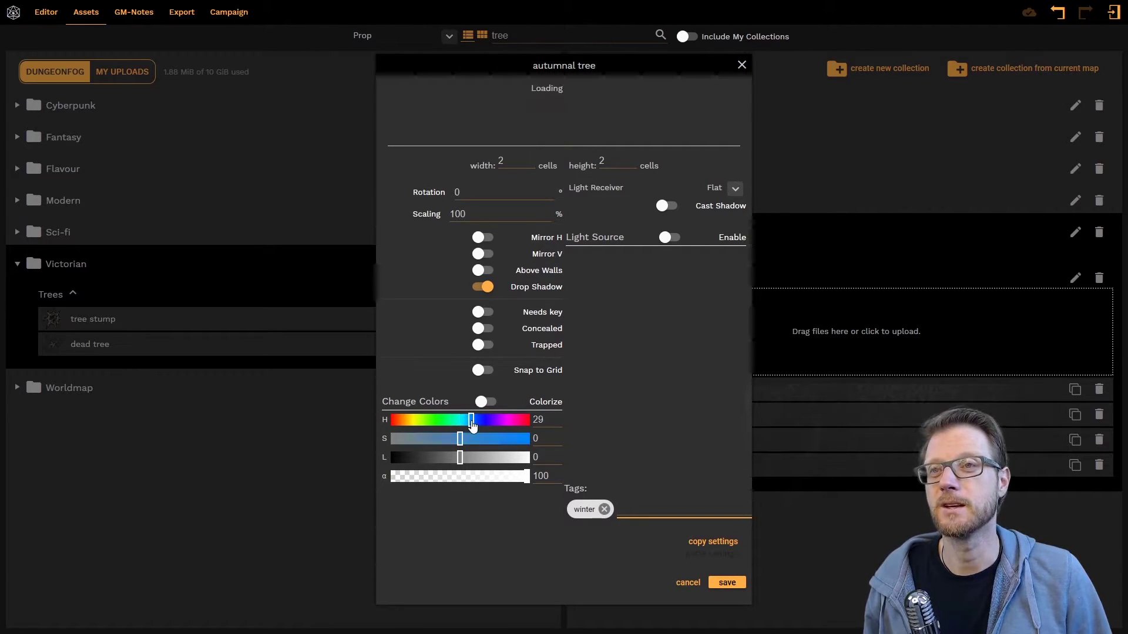
pyautogui.click(503, 440)
pyautogui.moveTo(504, 439); pyautogui.dragTo(486, 464)
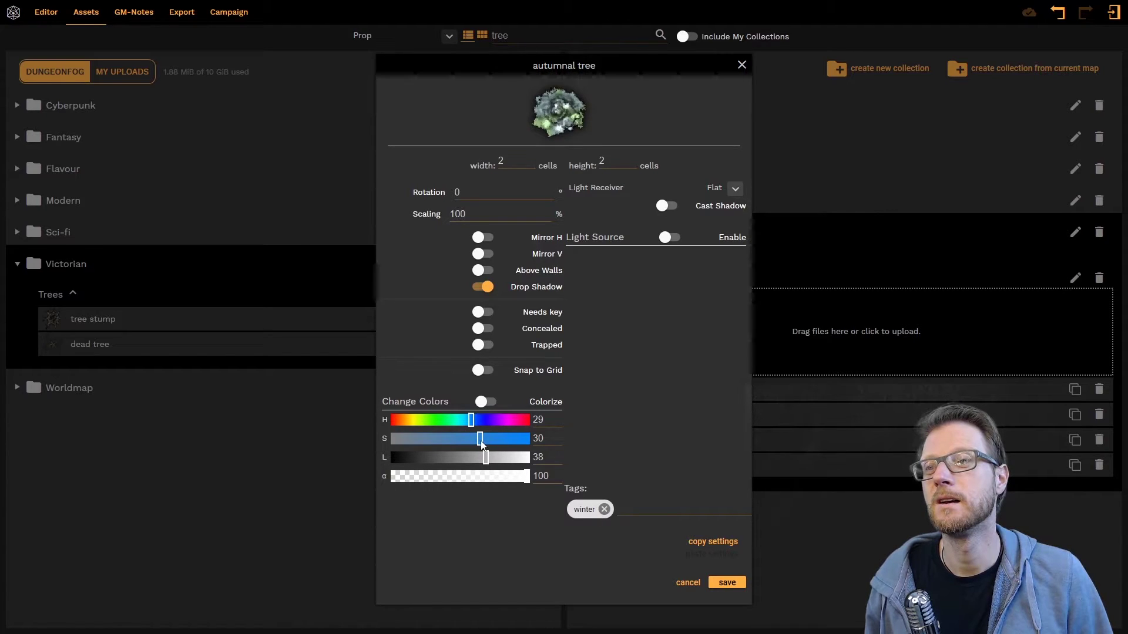
pyautogui.moveTo(480, 440)
pyautogui.mouseDown()
pyautogui.moveTo(481, 420)
pyautogui.moveTo(499, 422)
pyautogui.moveTo(480, 422)
pyautogui.mouseUp()
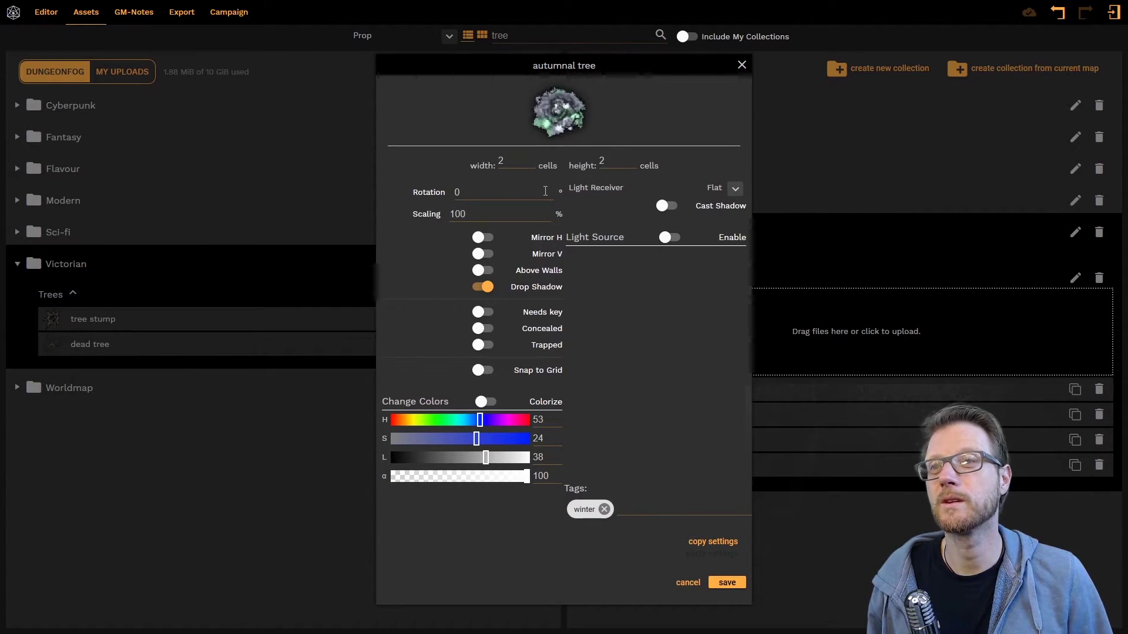
# Step: Enable a cast shadow of length 30 and save the tree's settings
pyautogui.click(667, 206)
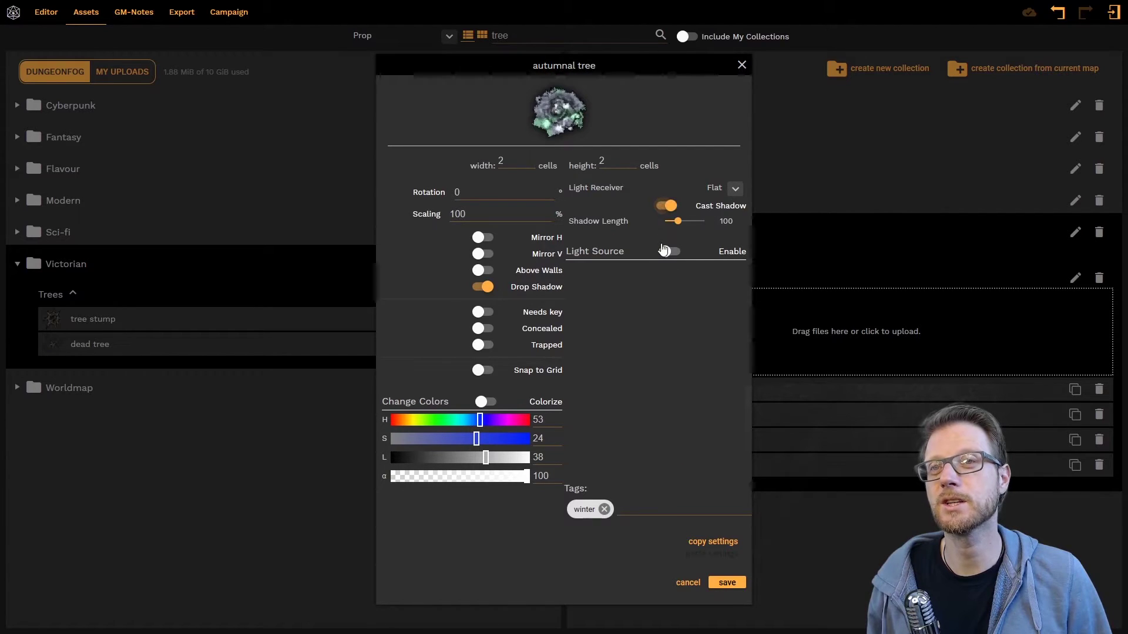
pyautogui.moveTo(682, 224); pyautogui.dragTo(664, 223)
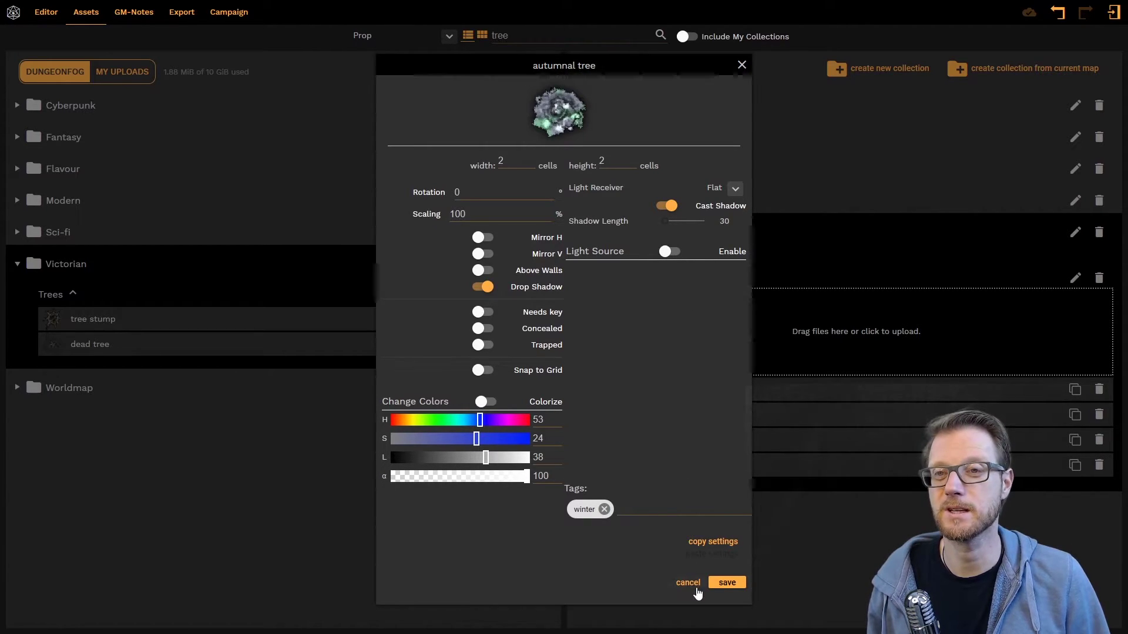
pyautogui.click(727, 583)
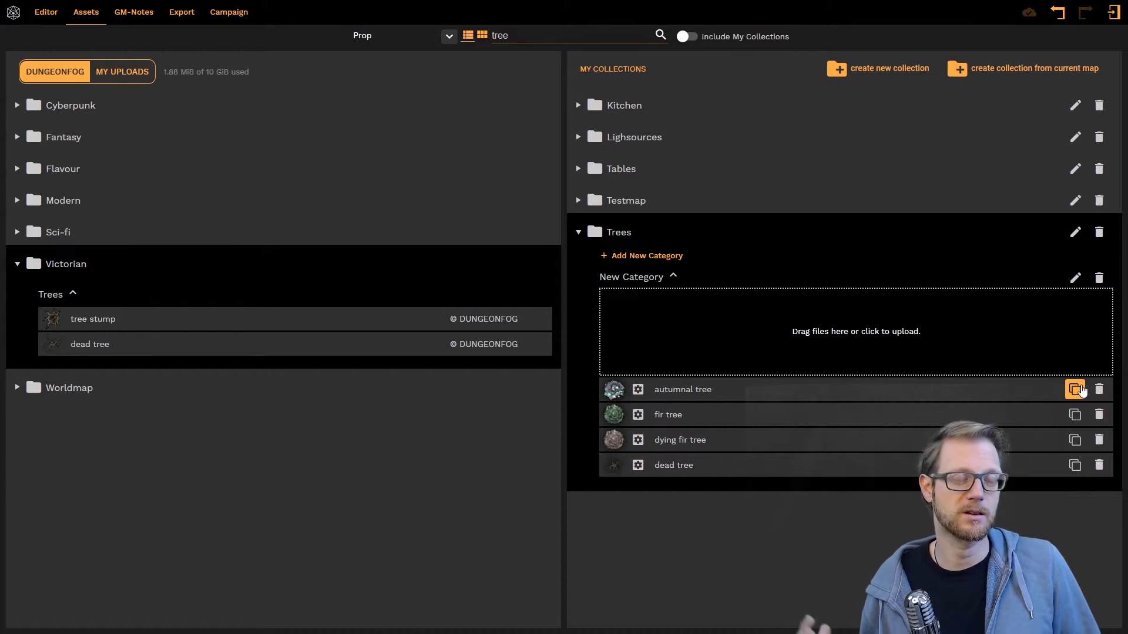
# Step: Duplicate the autumnal tree with hue -15, saturation -46 and lightness 71, then return to the editor
pyautogui.click(1078, 390)
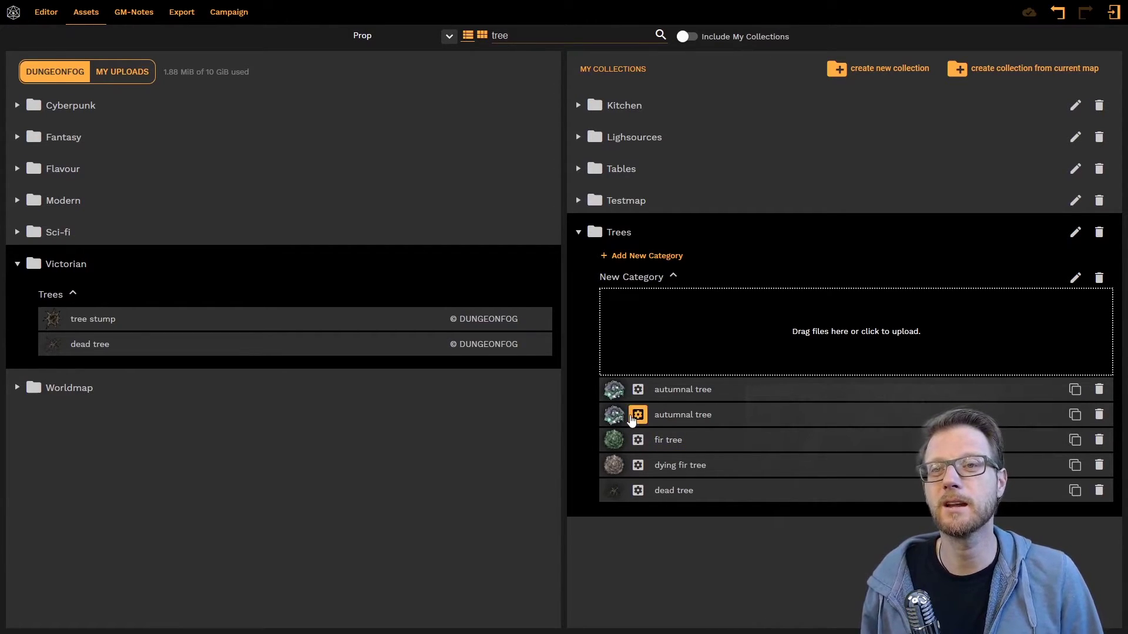
pyautogui.click(637, 416)
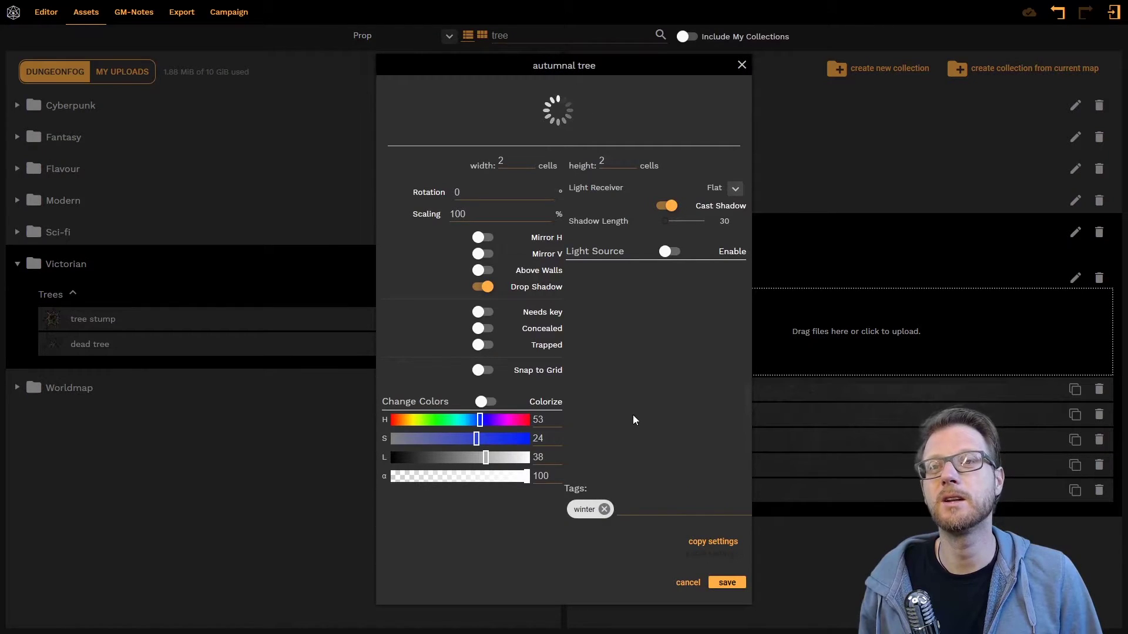
pyautogui.click(436, 421)
pyautogui.click(456, 427)
pyautogui.click(430, 439)
pyautogui.click(509, 458)
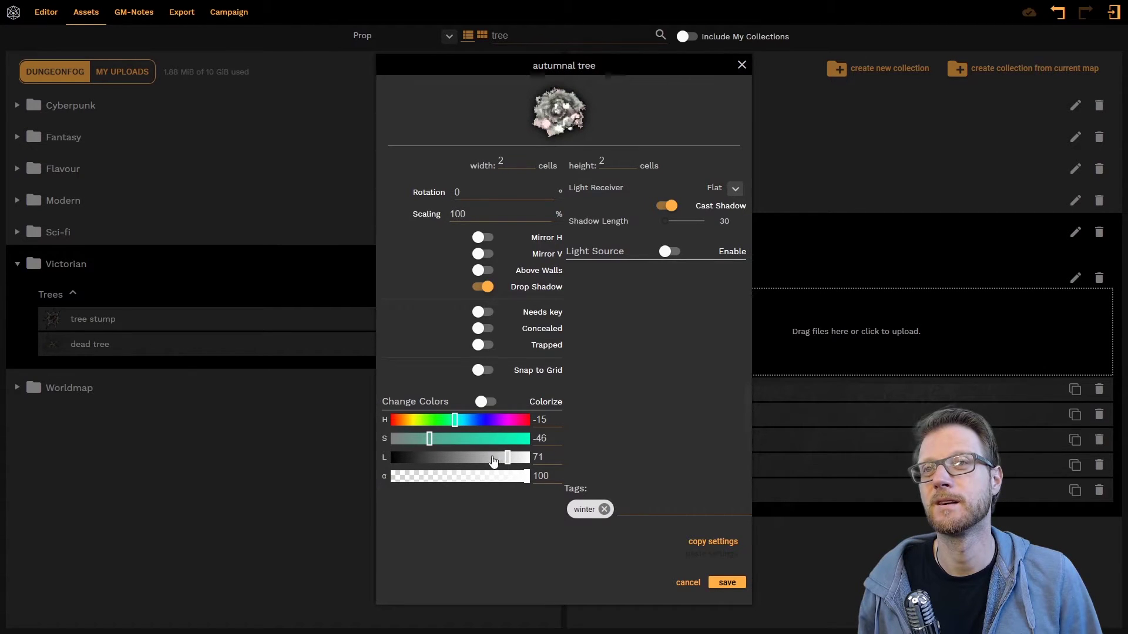
pyautogui.click(729, 584)
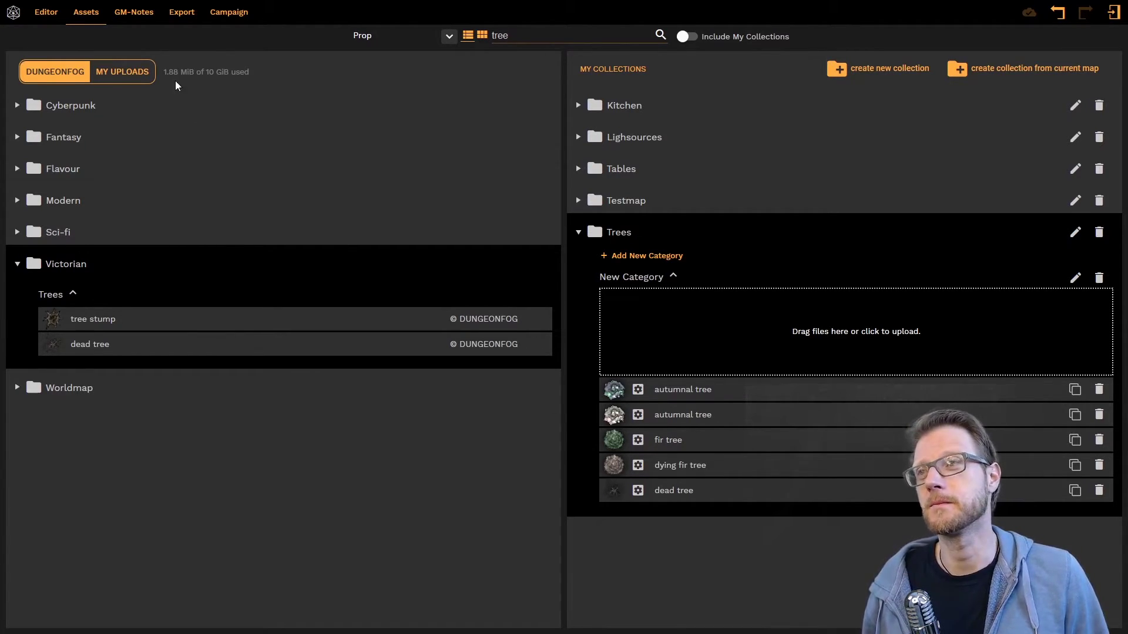
pyautogui.click(51, 14)
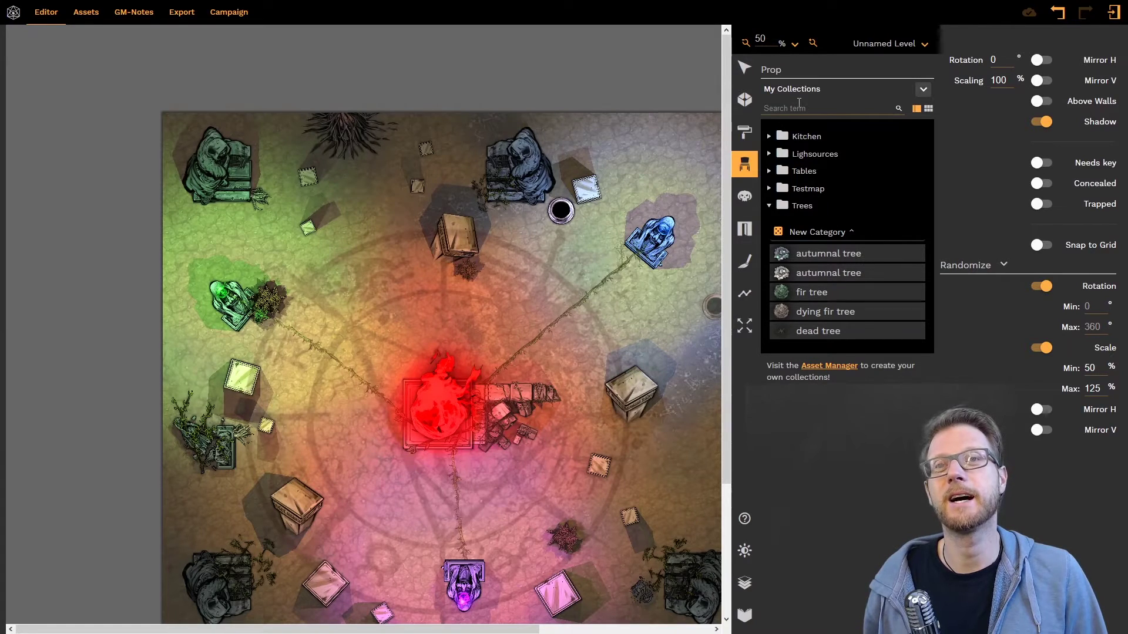
# Step: Set the prop source dropdown to My Collections
pyautogui.click(919, 93)
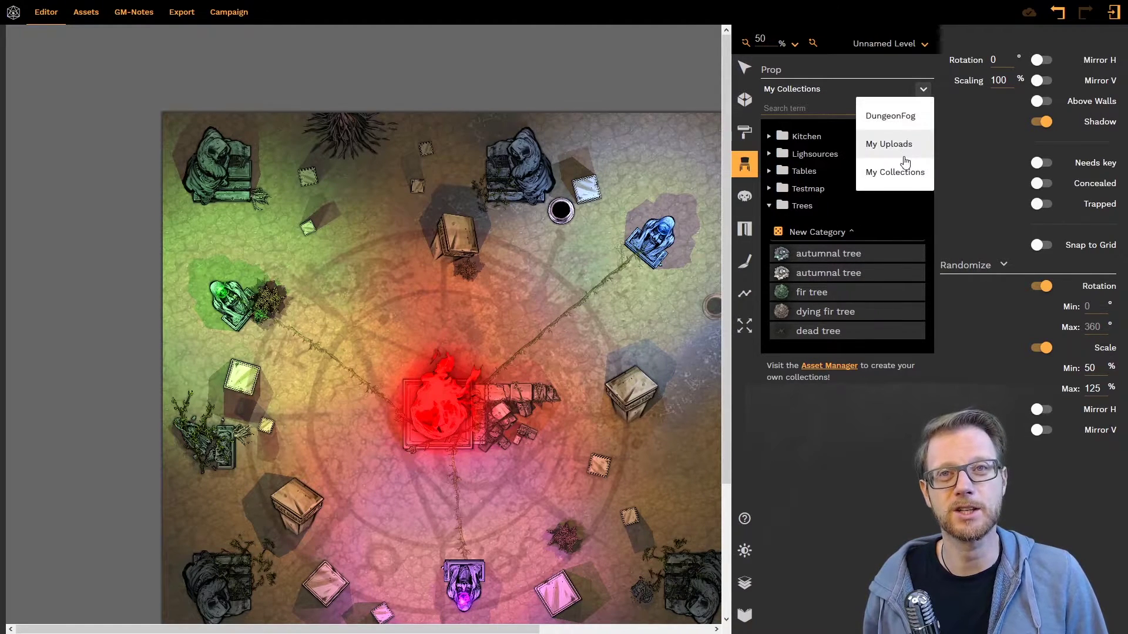
pyautogui.click(904, 171)
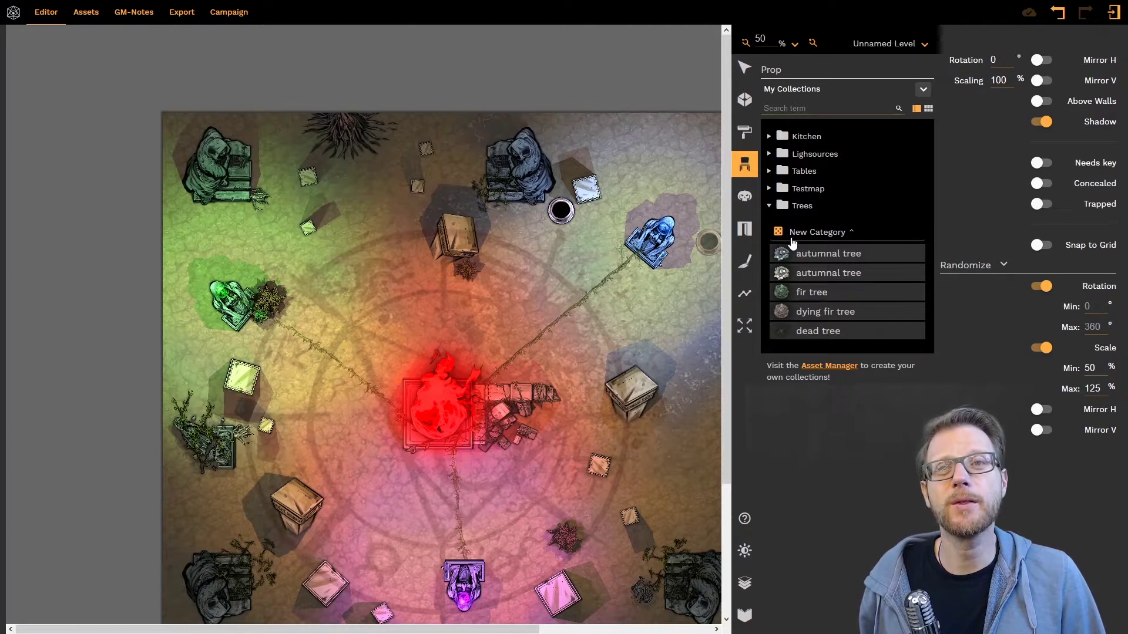
# Step: Place an autumnal tree near the map's top right, then turn on random tree placement
pyautogui.click(826, 274)
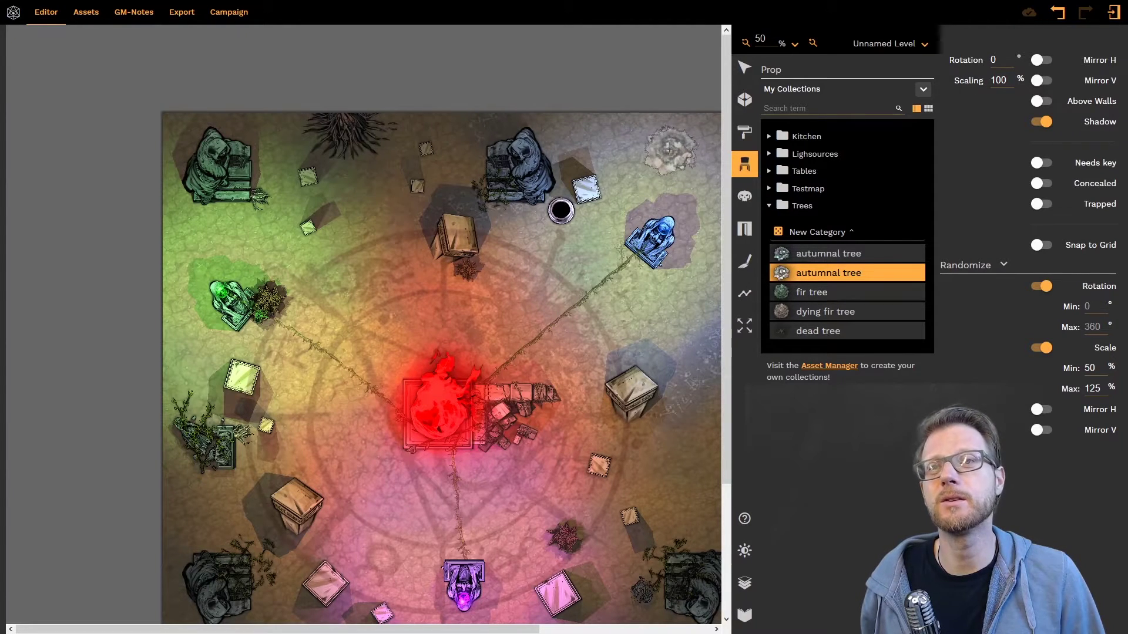
pyautogui.click(576, 142)
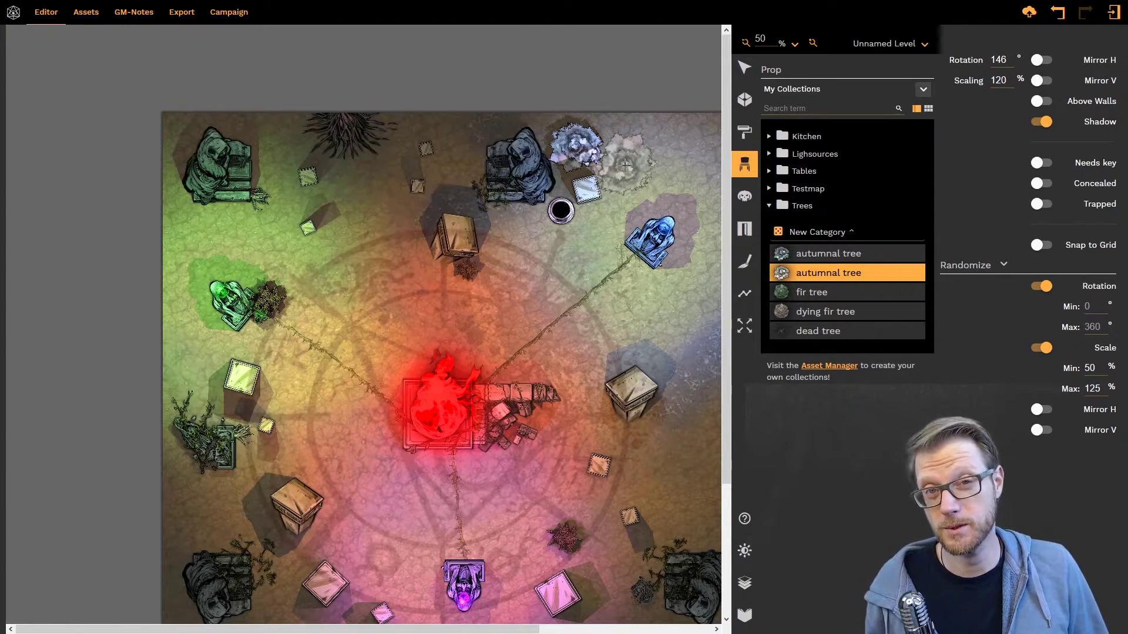
pyautogui.click(779, 233)
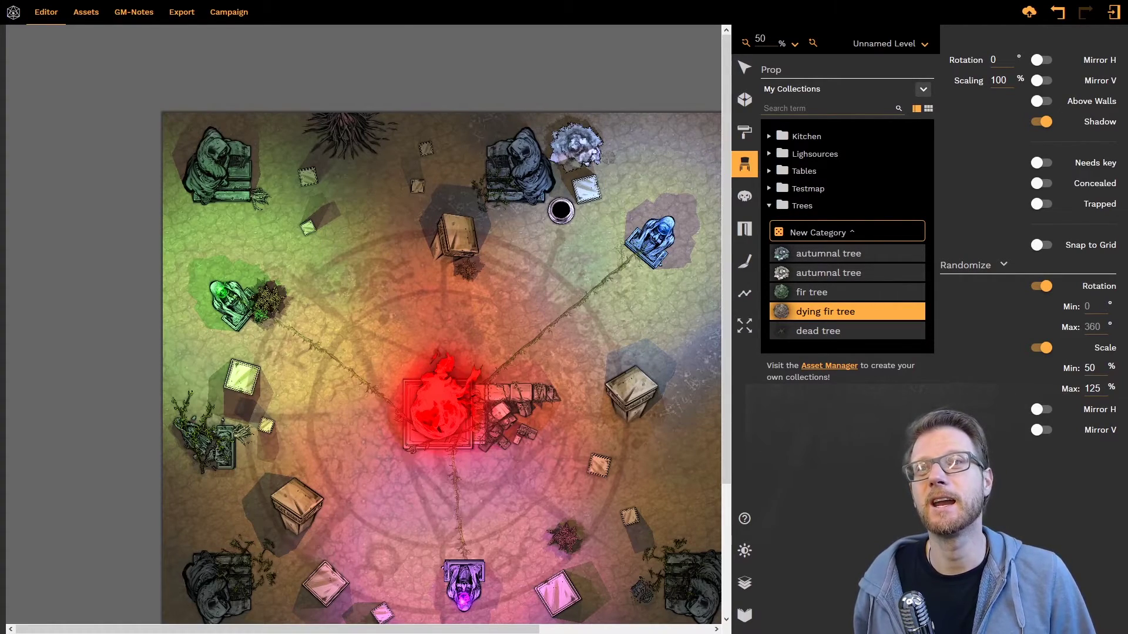
# Step: Scatter four random trees at the map's top right and two on its left side
pyautogui.click(627, 142)
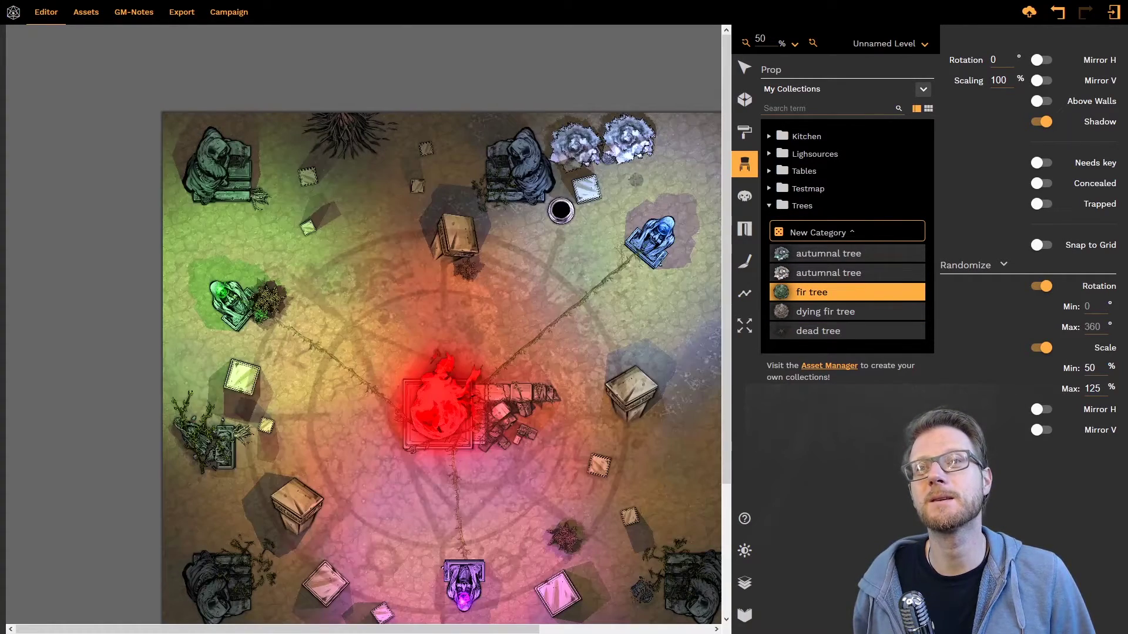
pyautogui.click(634, 177)
pyautogui.click(662, 170)
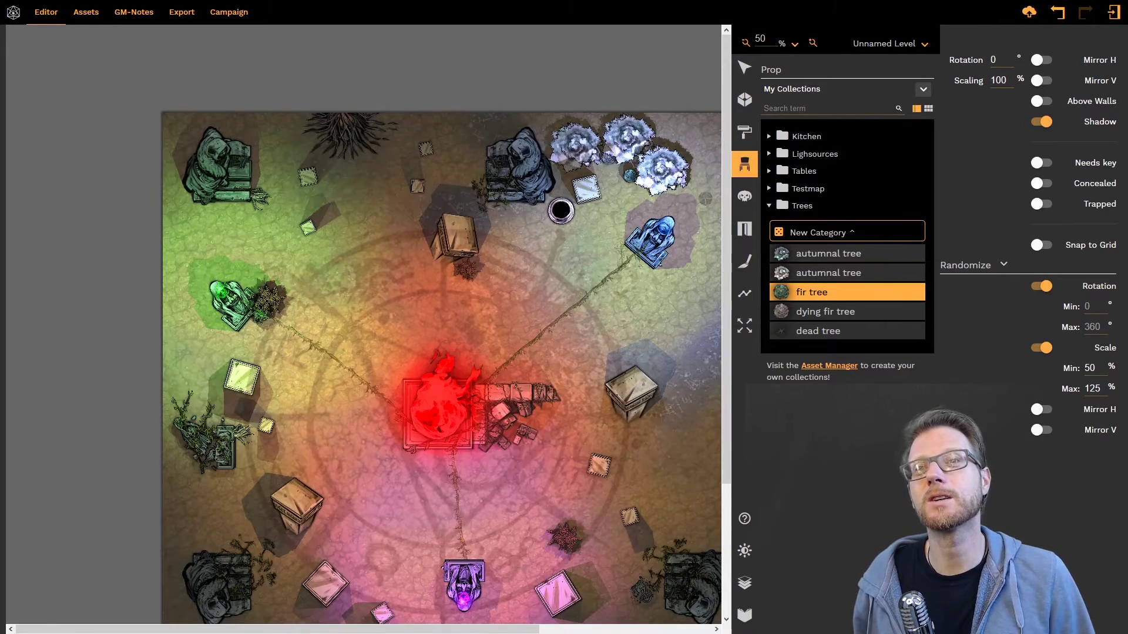
pyautogui.click(612, 190)
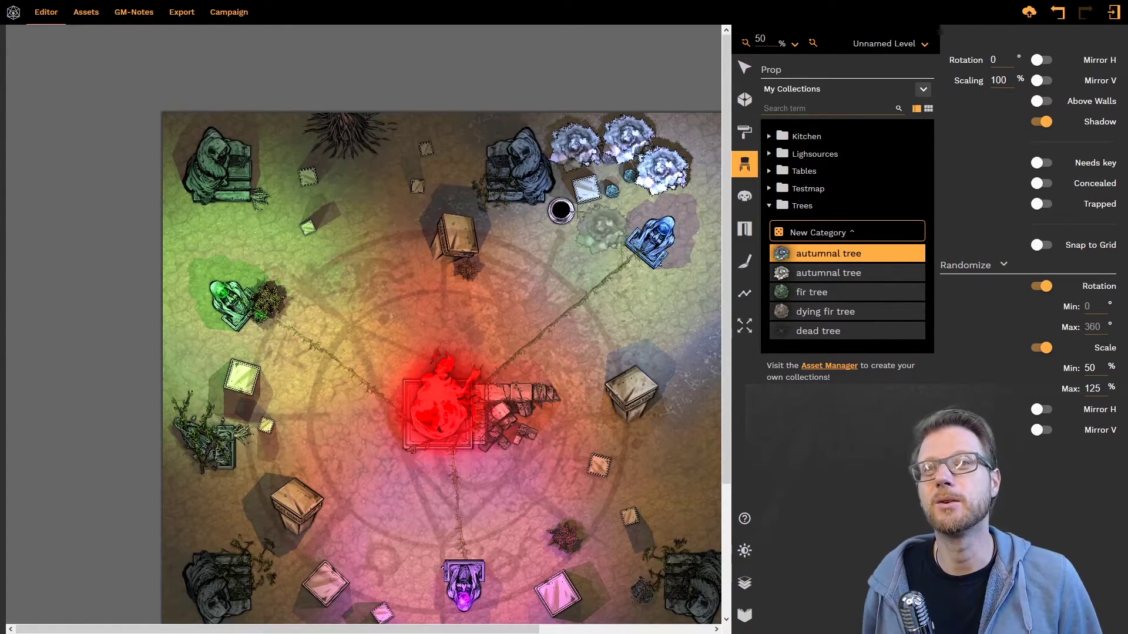
pyautogui.click(196, 226)
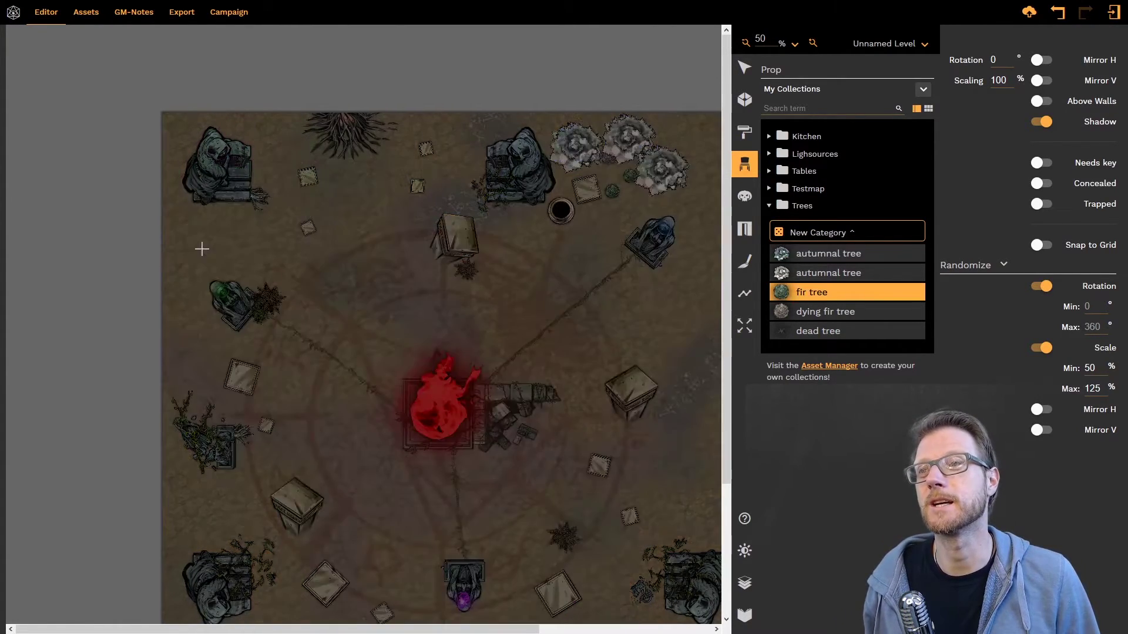
pyautogui.click(181, 265)
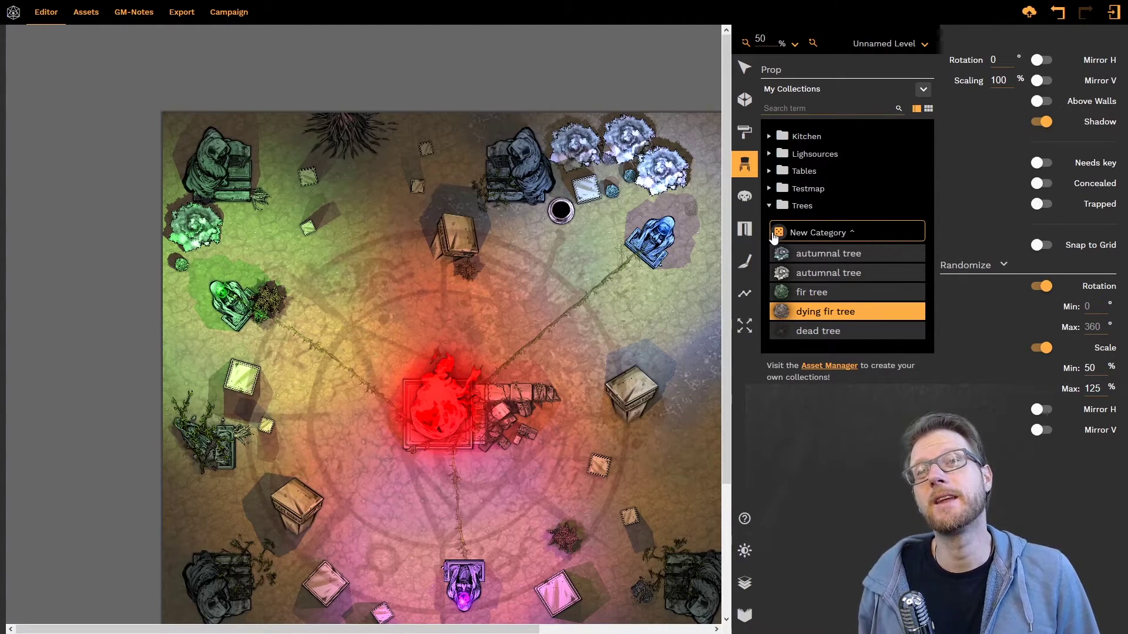
pyautogui.click(772, 206)
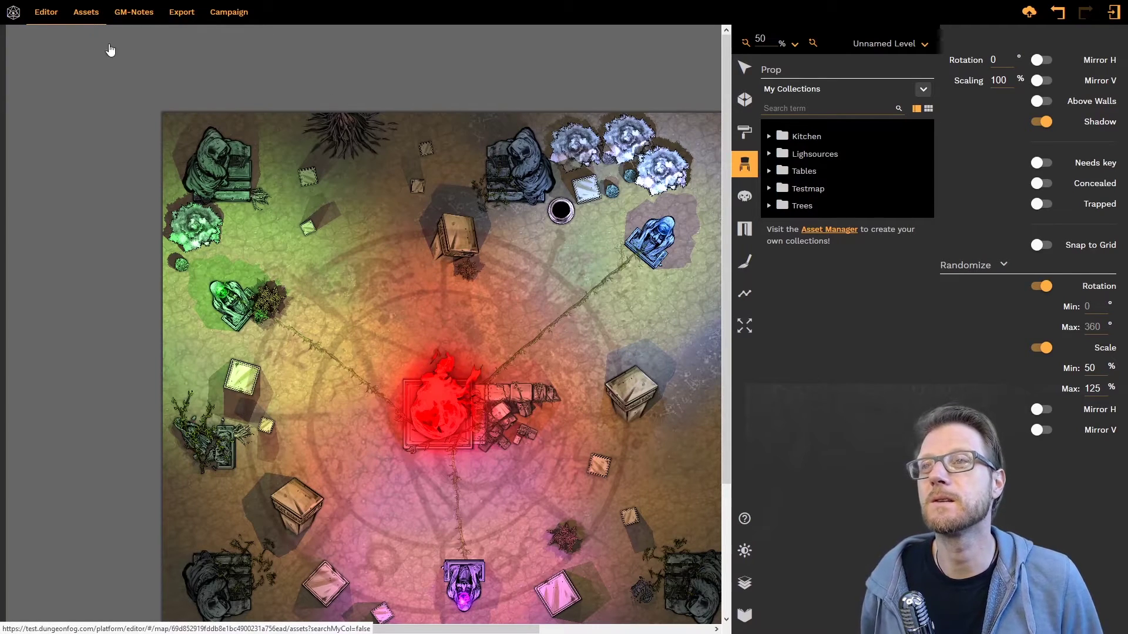
# Step: Save the map with Ctrl+S and create a 'Winter' collection from the current map
pyautogui.hotkey('ctrl', 's')
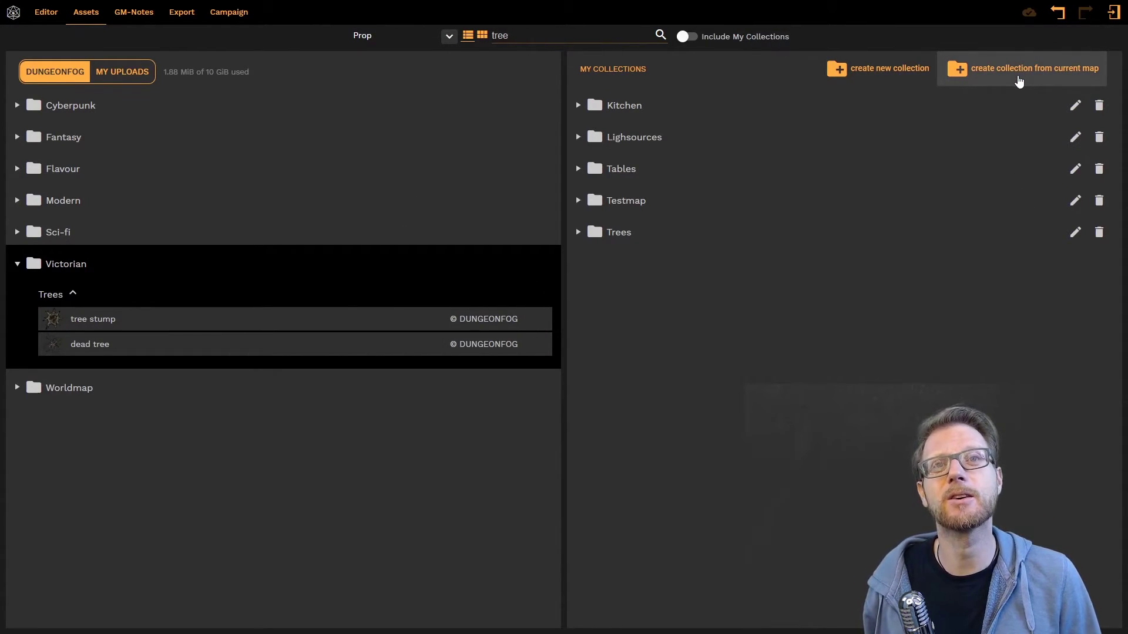
pyautogui.click(1019, 81)
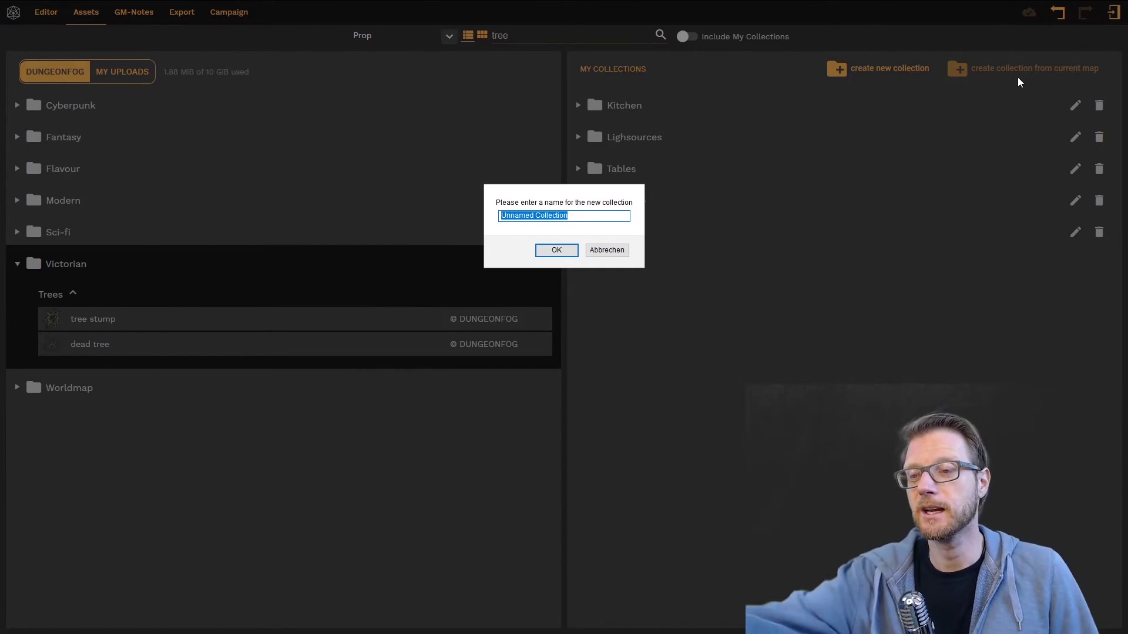
pyautogui.write('Winter')
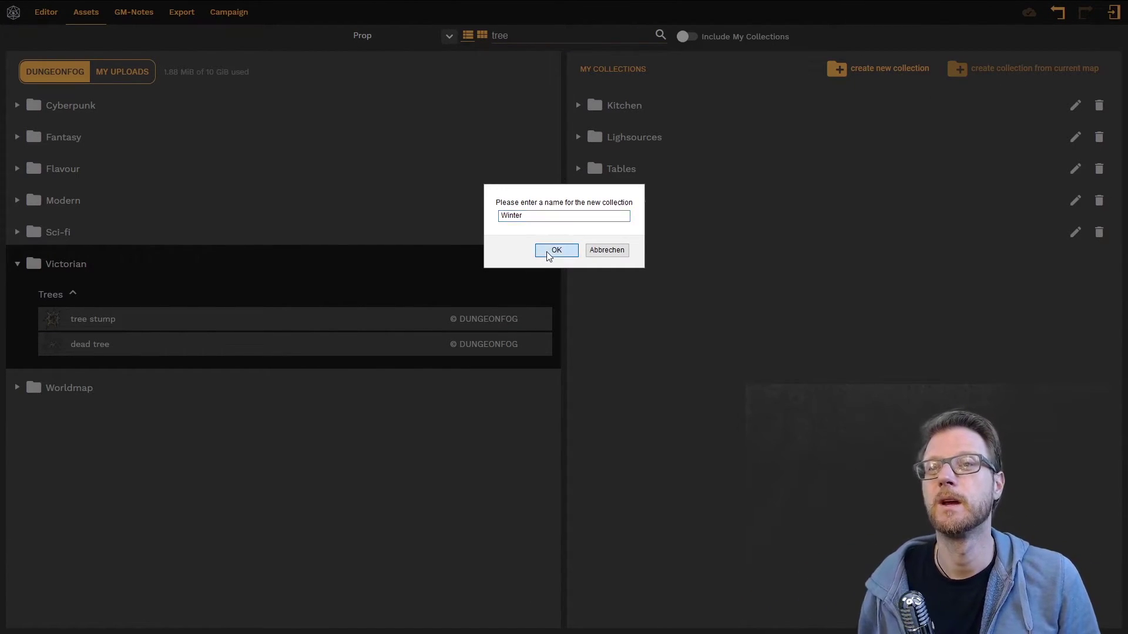
pyautogui.click(553, 250)
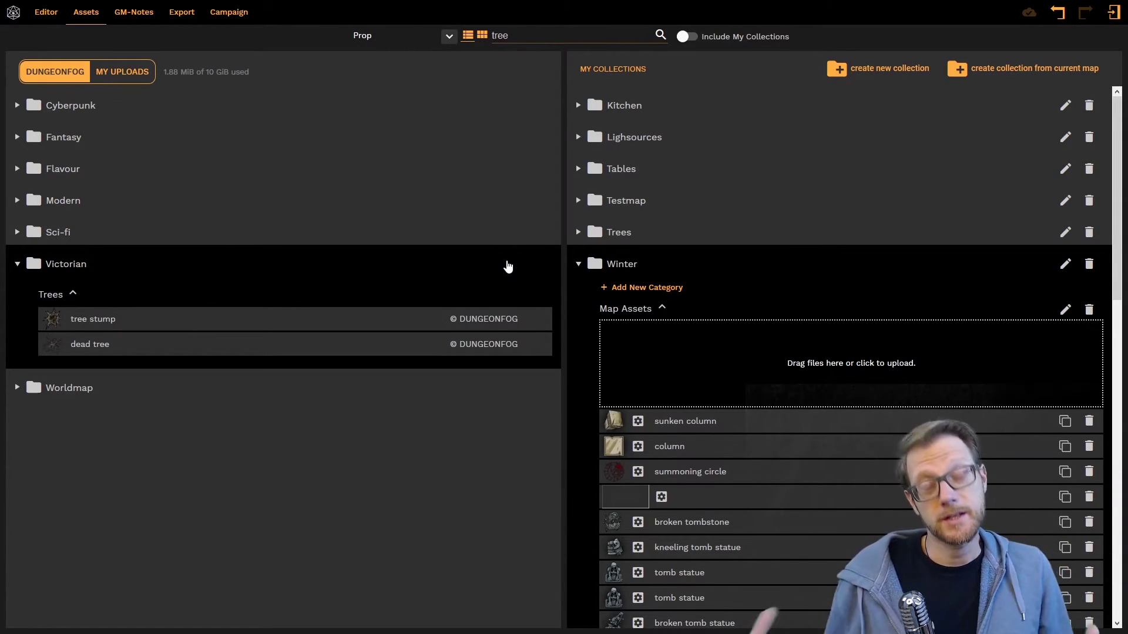
pyautogui.scroll(-2, 877, 312)
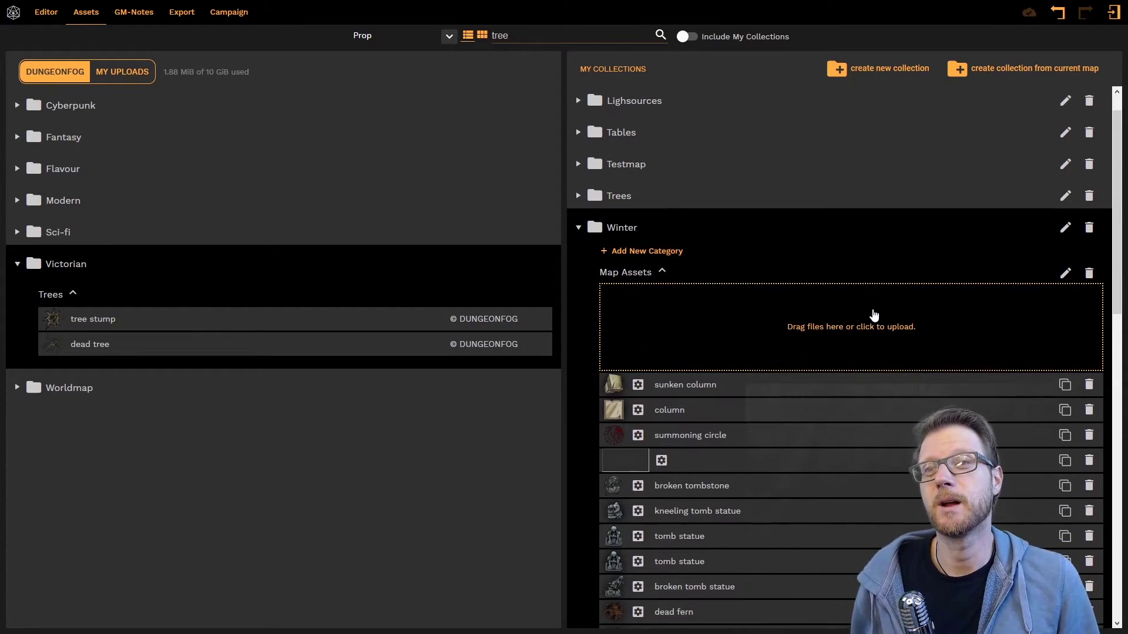
pyautogui.scroll(-4, 877, 311)
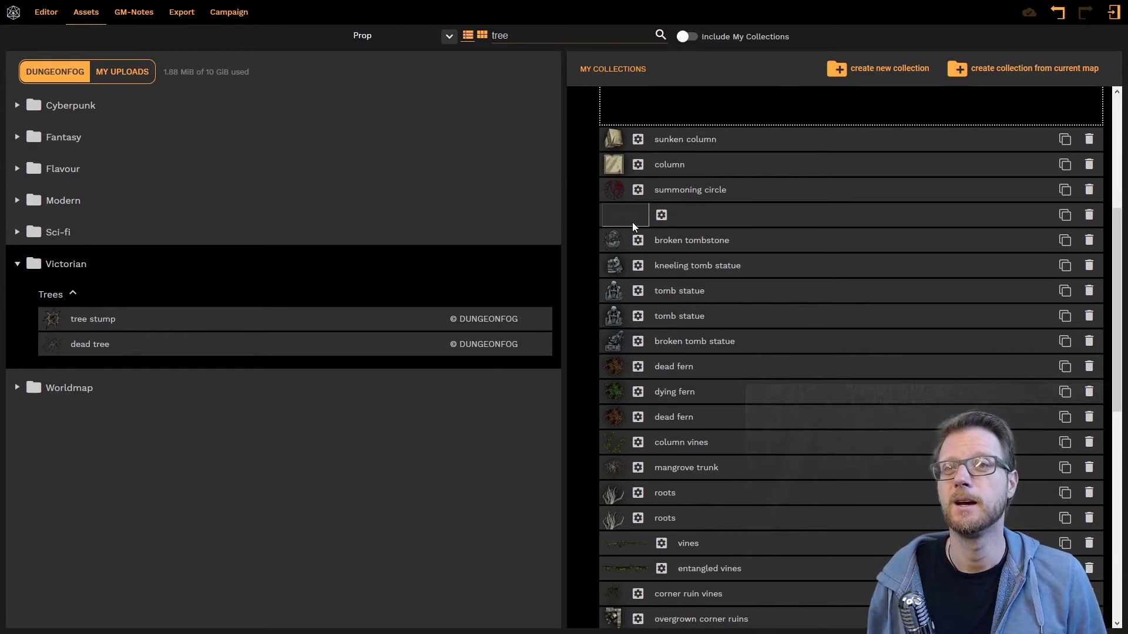
# Step: Delete the blank unnamed row from Winter's Map Assets and confirm the removal
pyautogui.click(1089, 215)
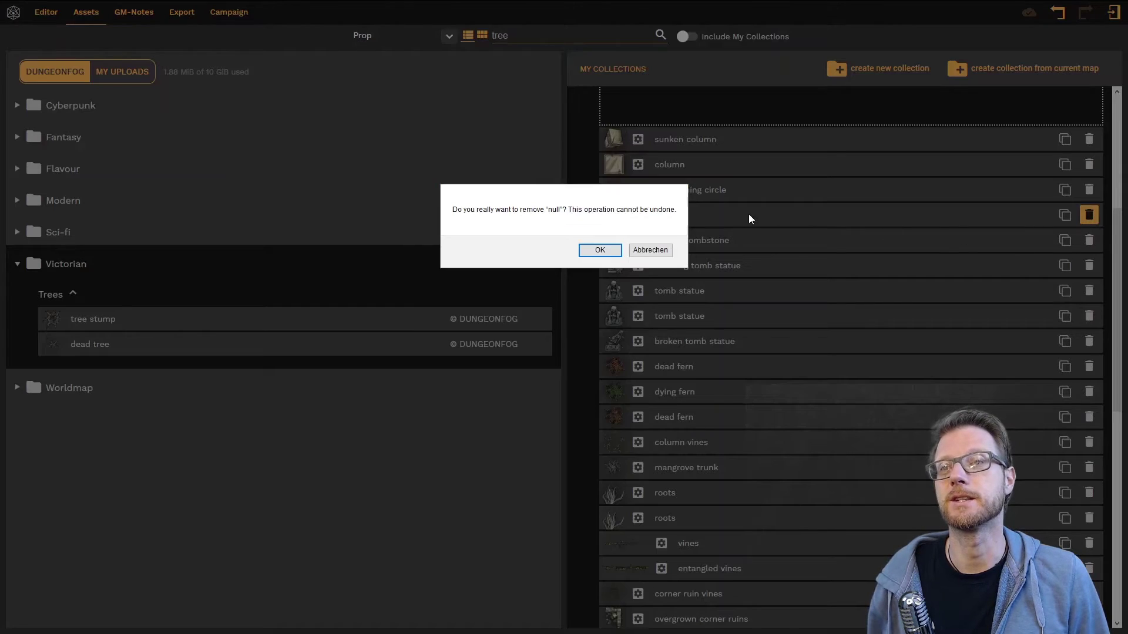
pyautogui.click(605, 251)
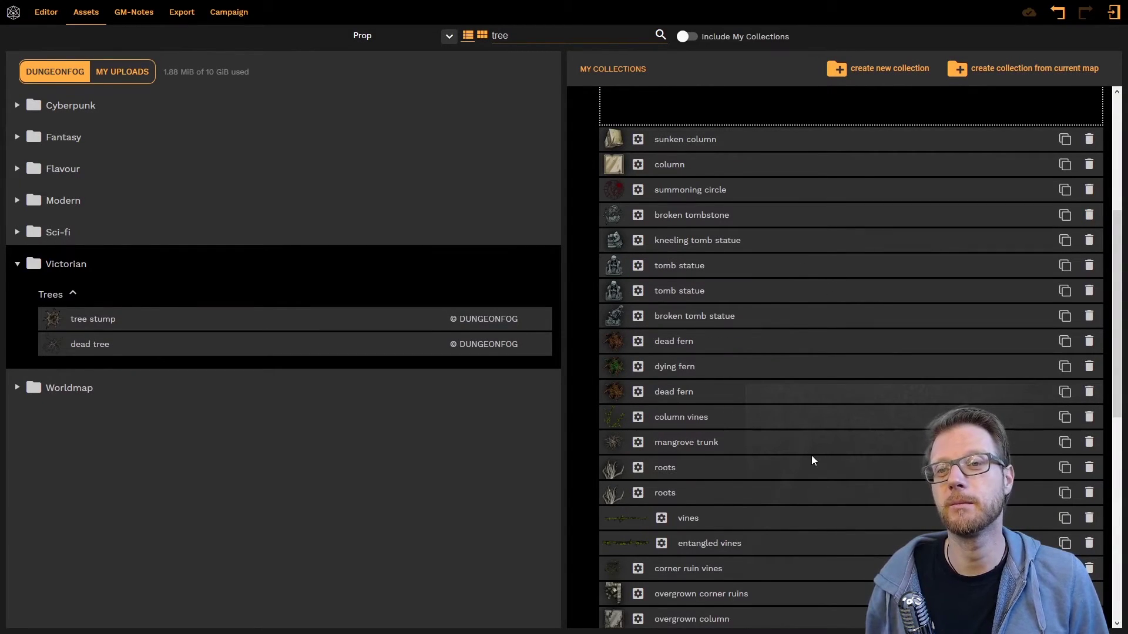
pyautogui.scroll(-5, 812, 460)
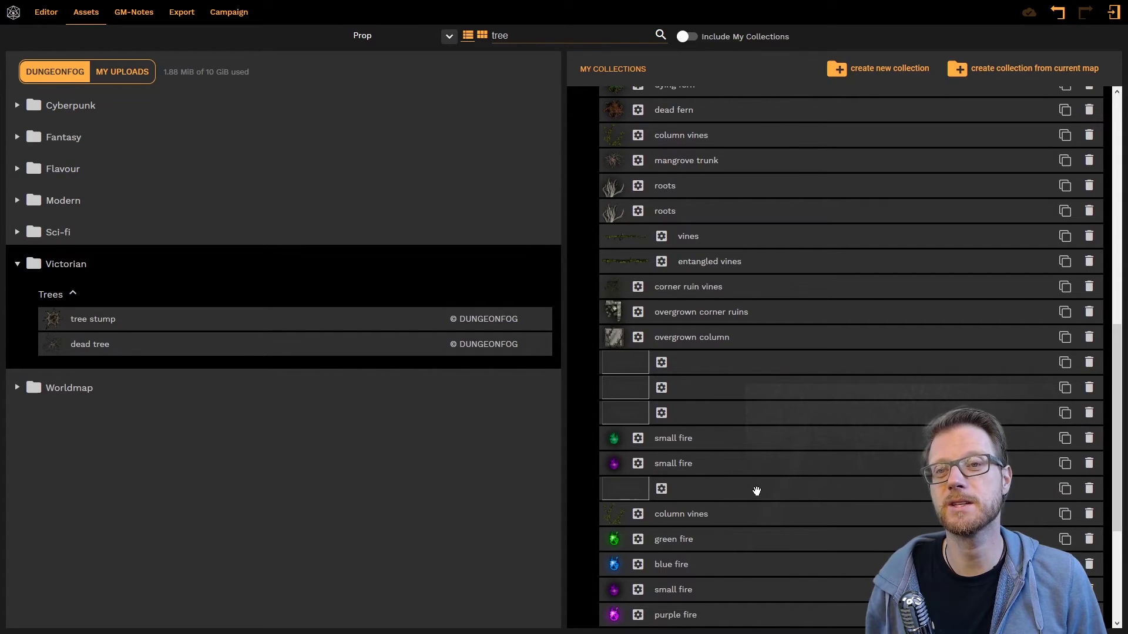
pyautogui.scroll(7, 757, 491)
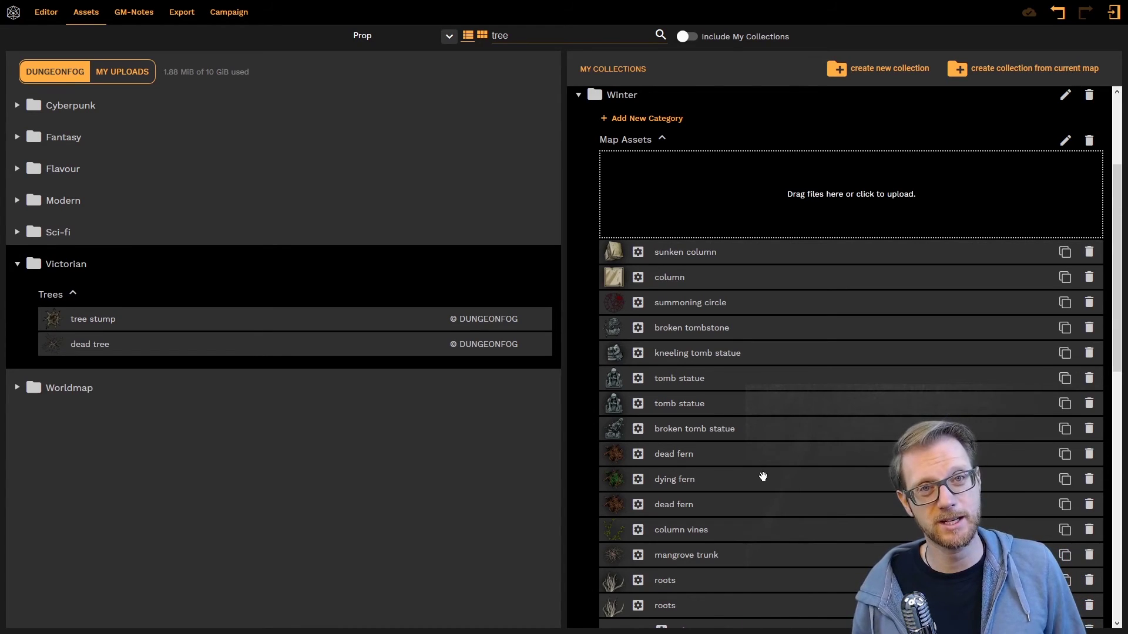
pyautogui.click(657, 580)
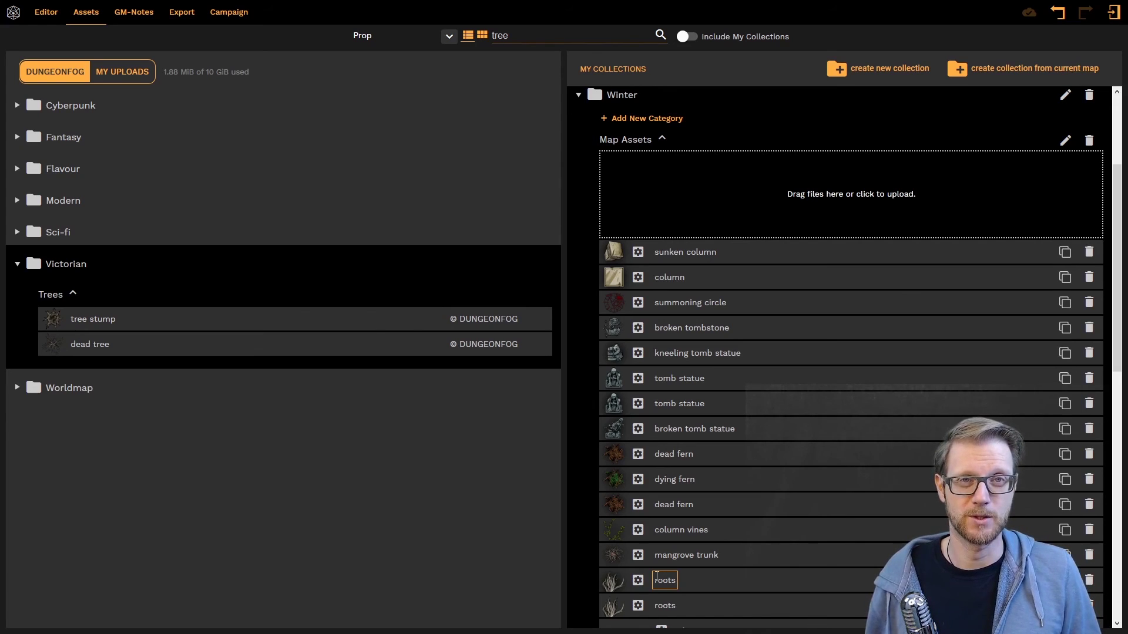
pyautogui.click(471, 556)
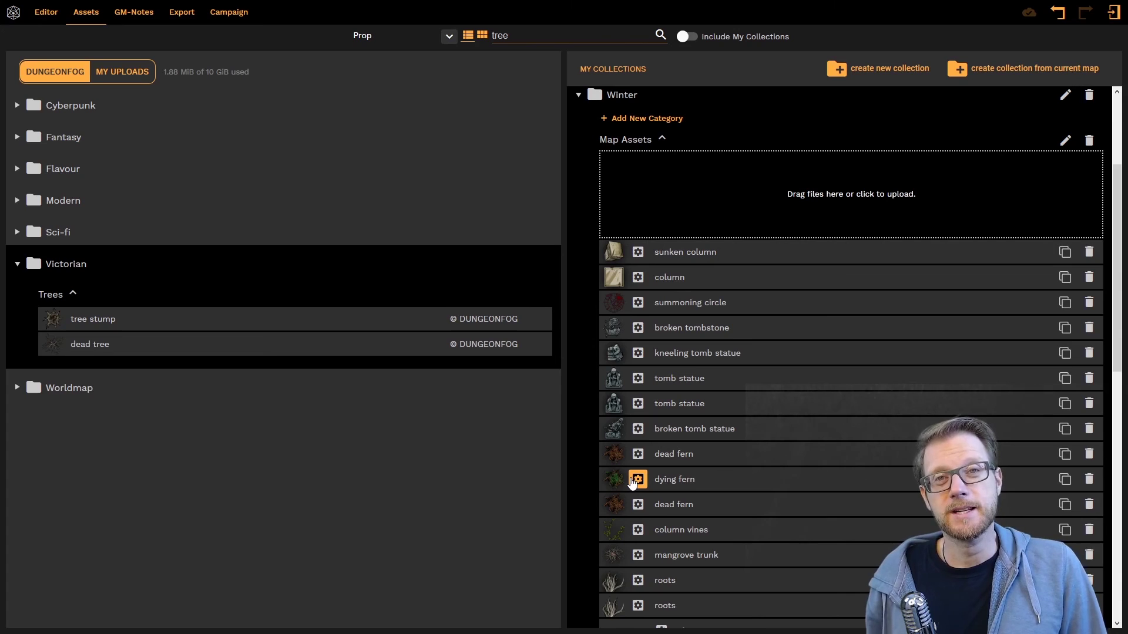